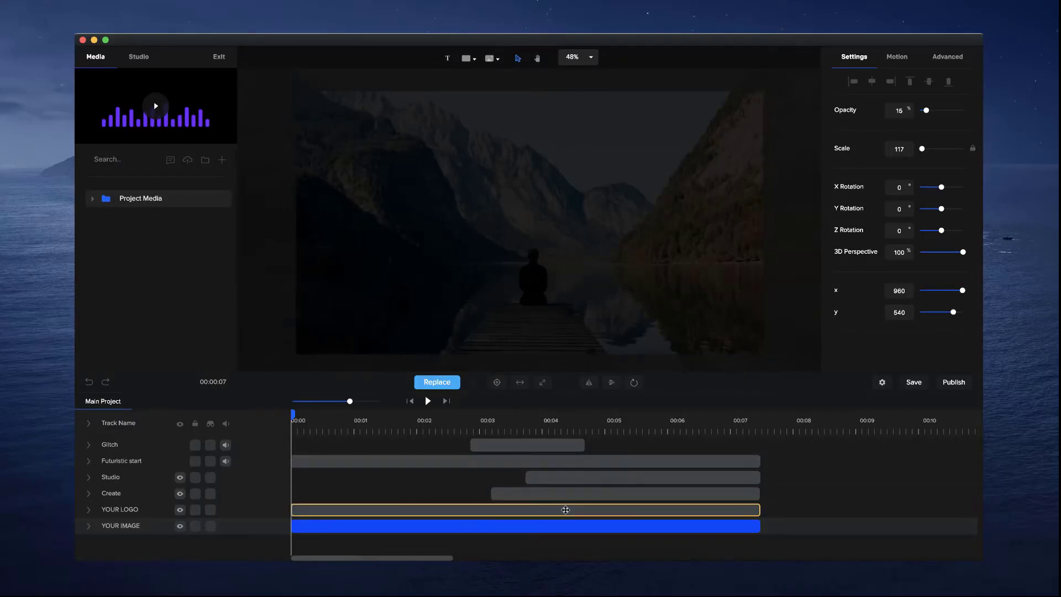
Select all existing timeline clips and delete them, leaving an empty black canvas.
drag(566, 510, 562, 444)
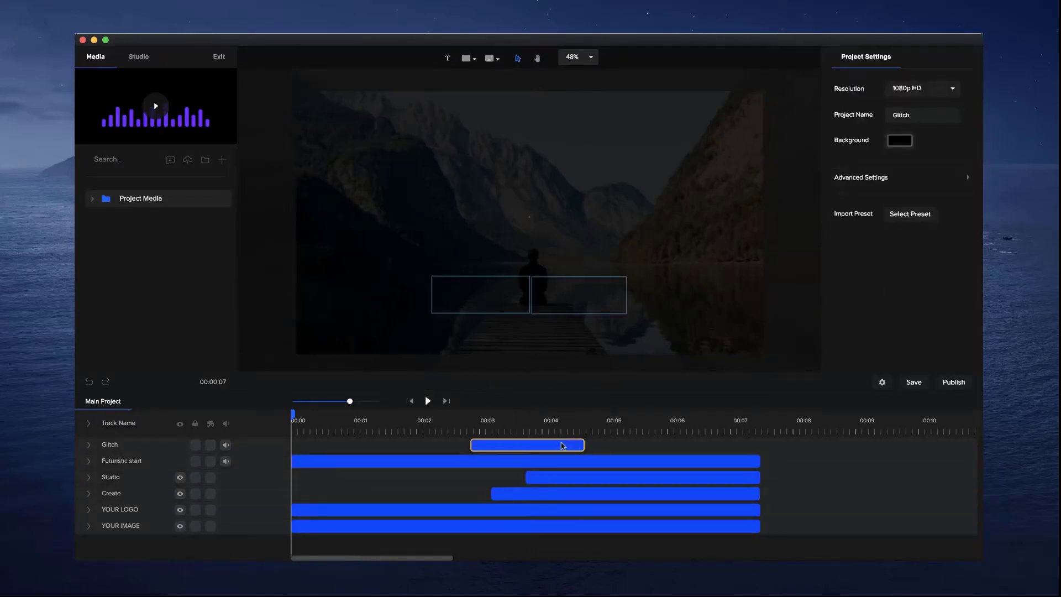
key(Delete)
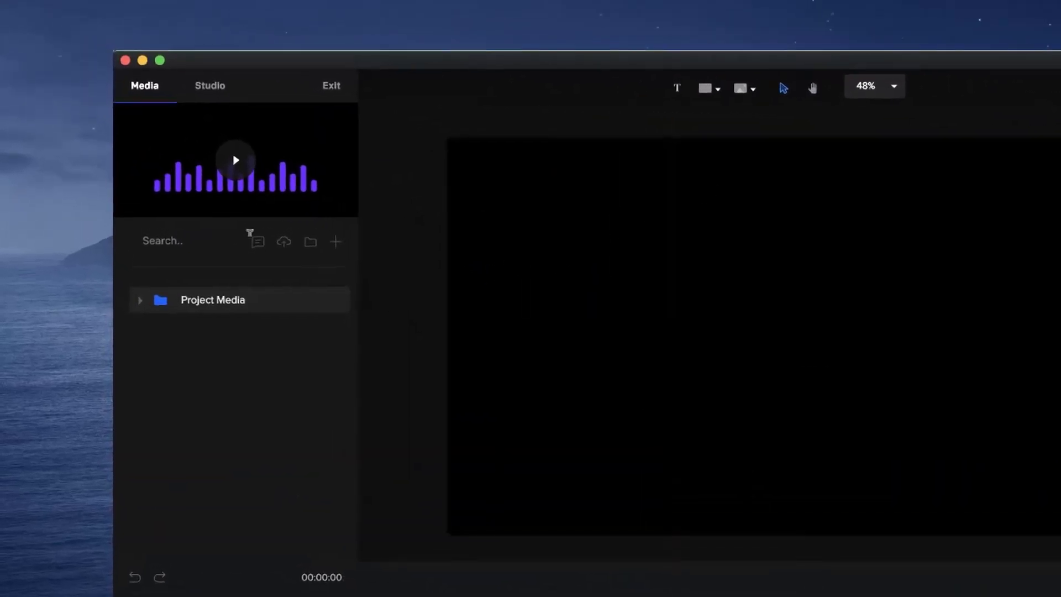
Place the pexels 747964 mountain-lake photo on the canvas, expanded to fill it.
click(139, 300)
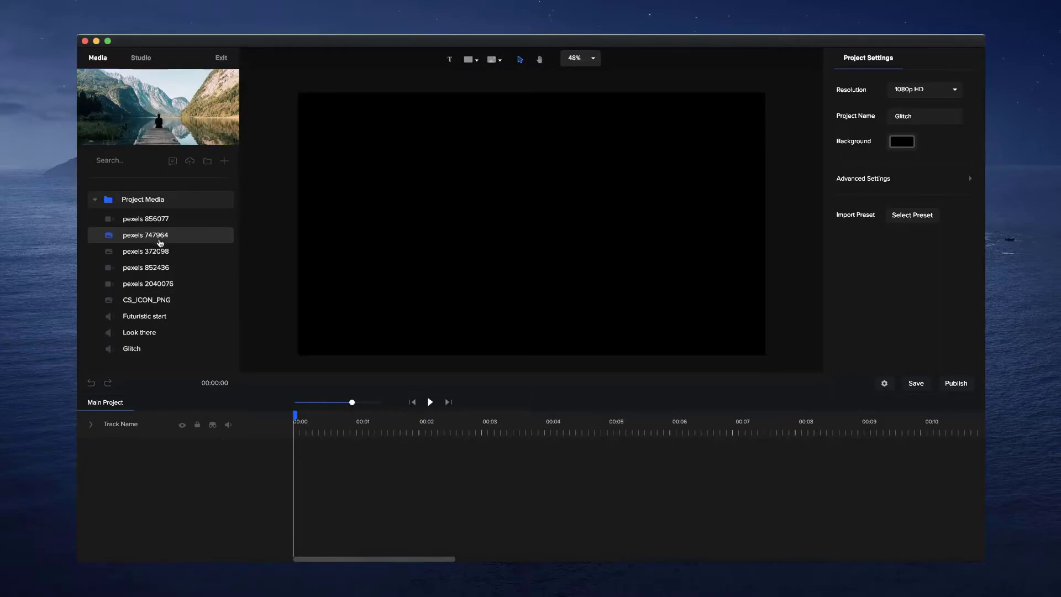
drag(160, 244, 493, 240)
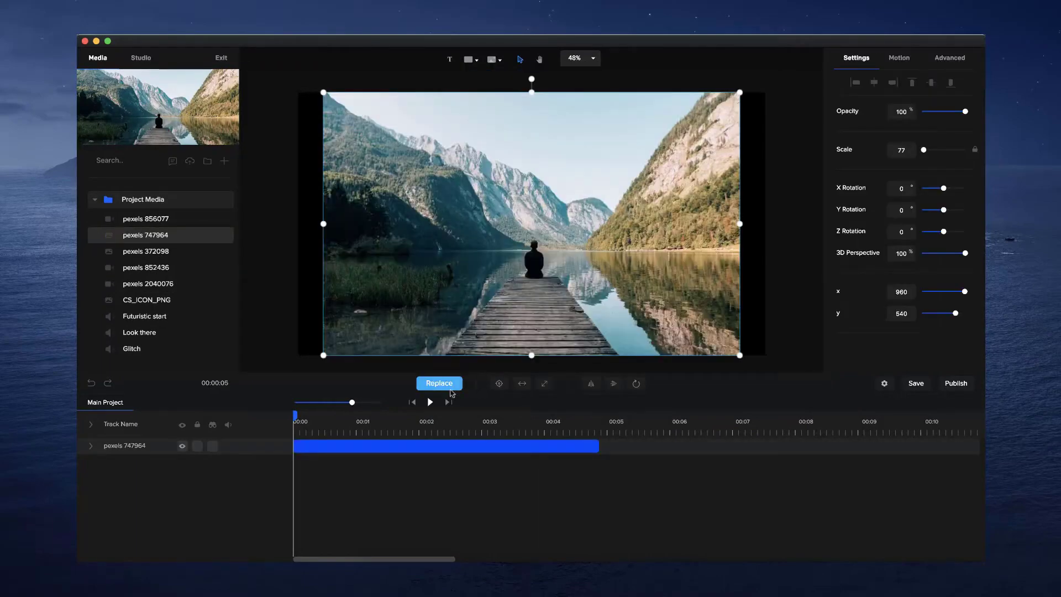
click(544, 383)
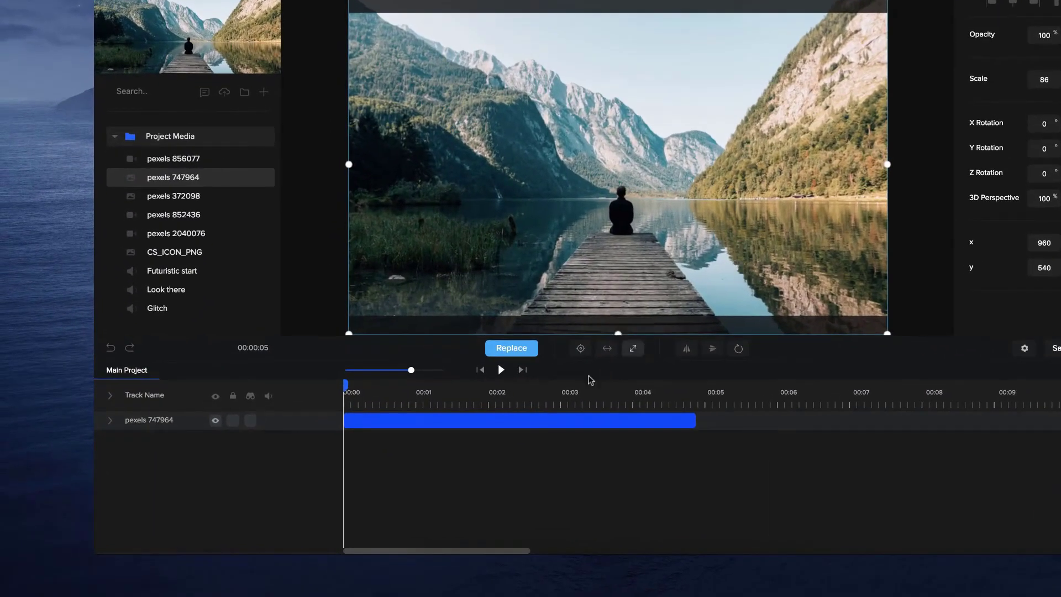
Rename the photo track to BG and lengthen the clip to about 00:06.
double_click(165, 416)
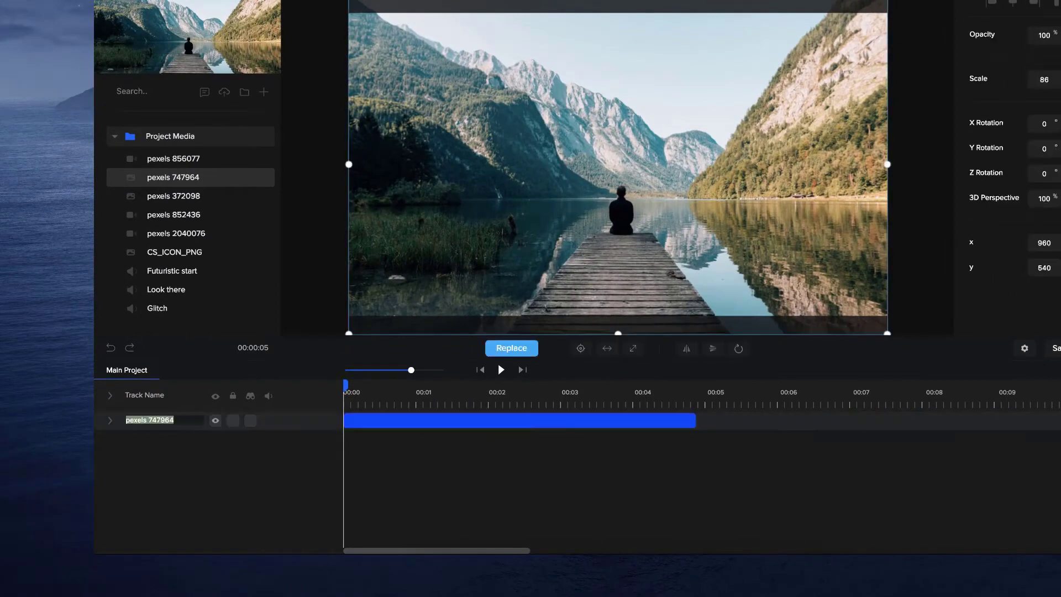
text(BG)
drag(695, 421, 778, 426)
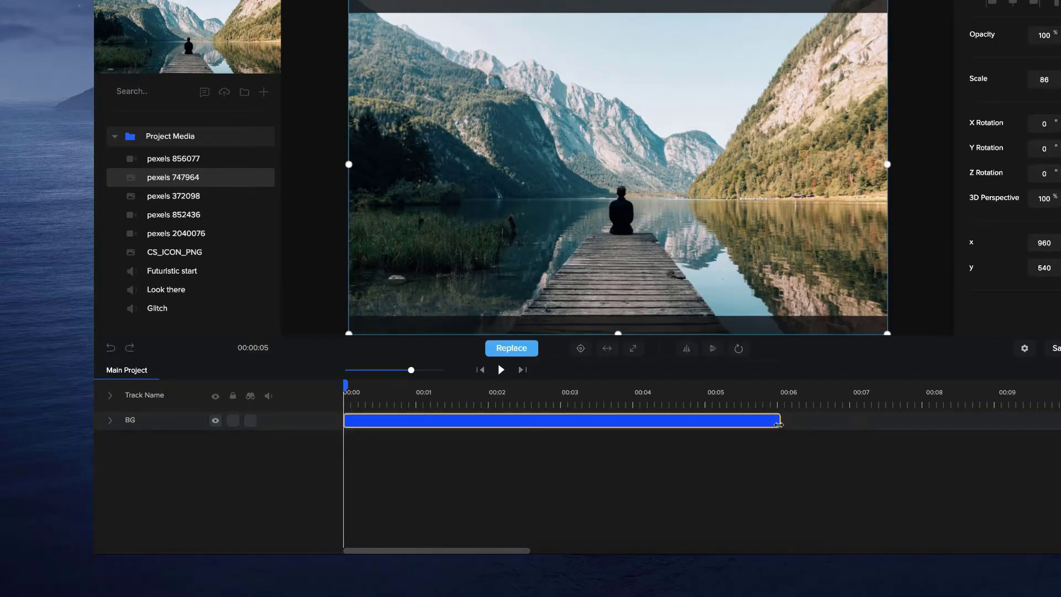
click(813, 352)
Set the background image's scale to 117%.
click(736, 145)
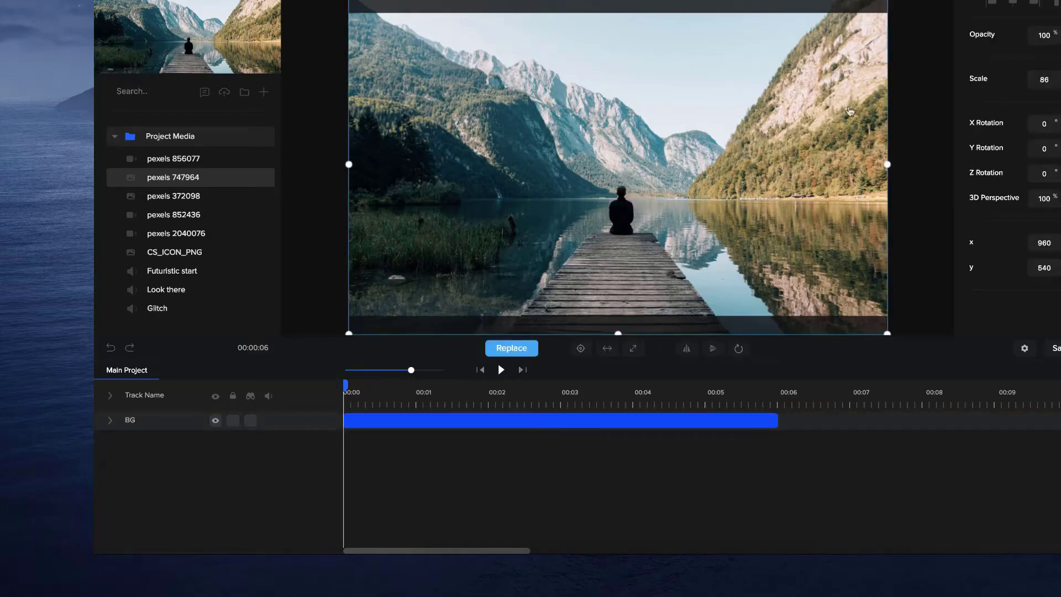
drag(888, 332, 873, 310)
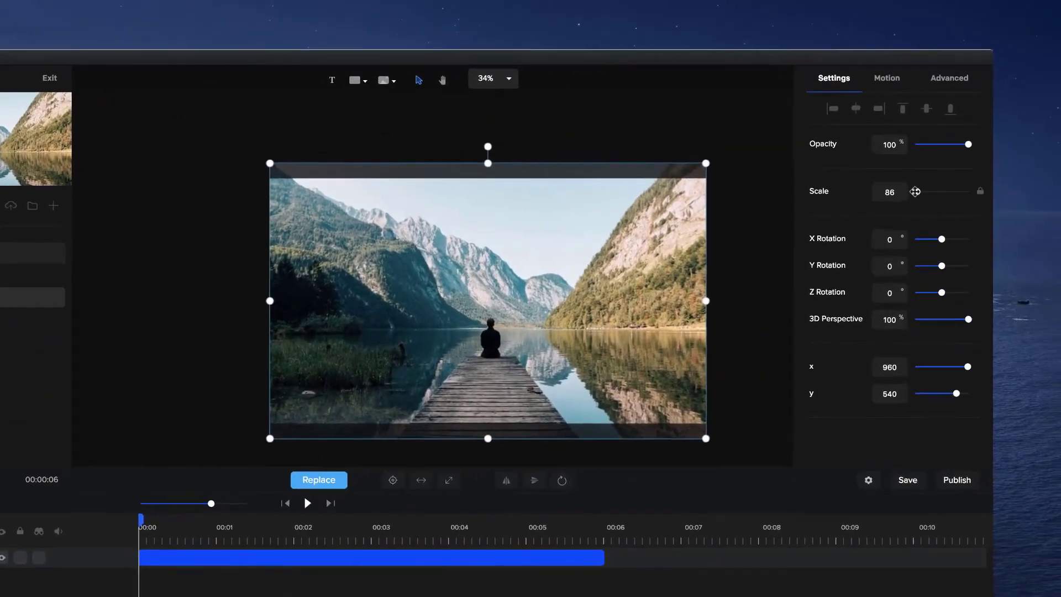
click(1060, 78)
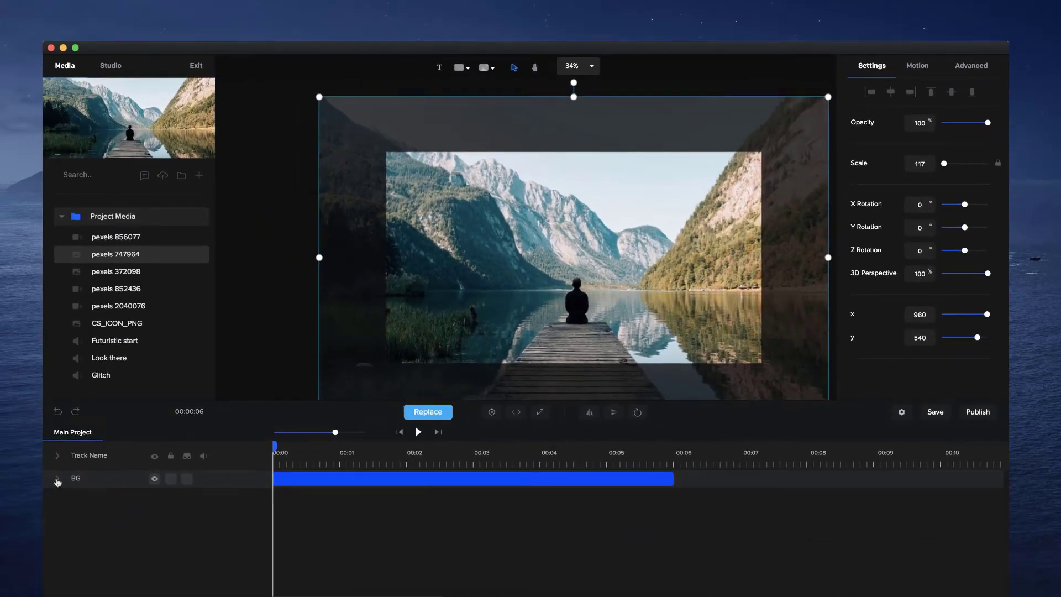
Add a Custom animation to BG with Scale enabled, stretched to about 00:05.3.
click(57, 480)
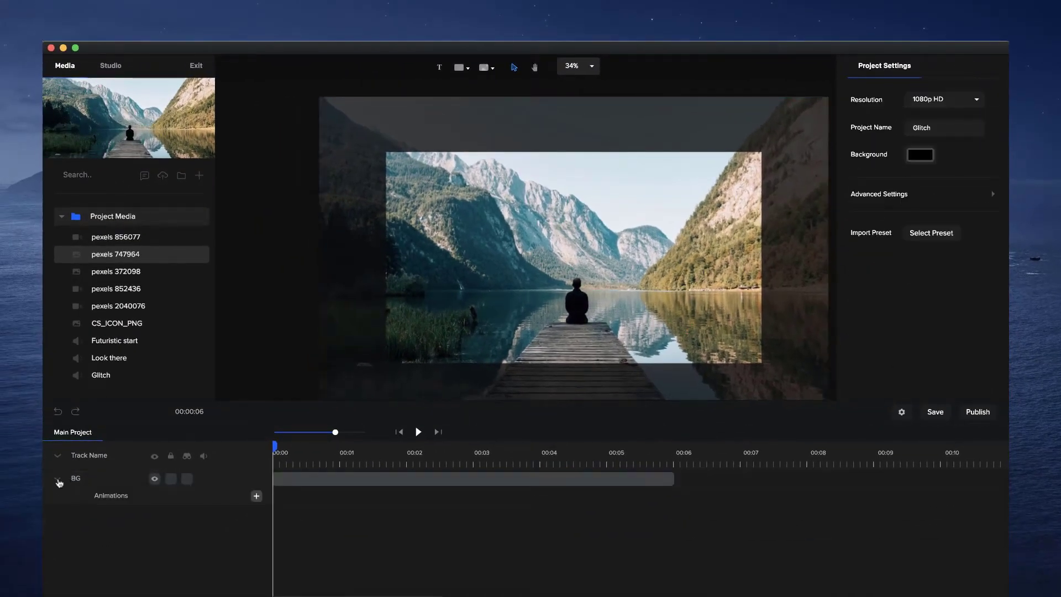
click(256, 496)
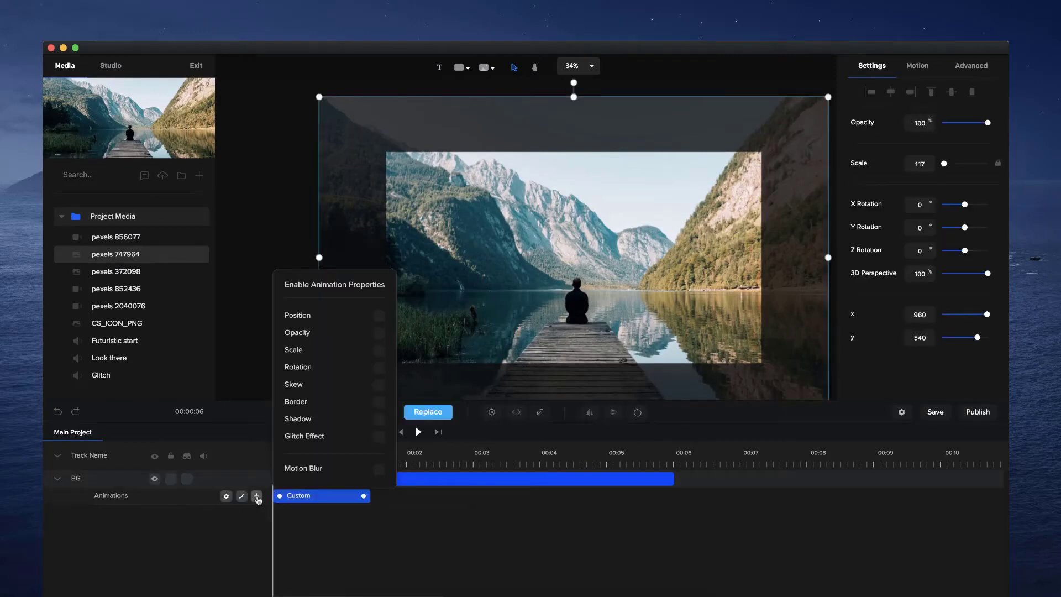
click(379, 350)
click(368, 529)
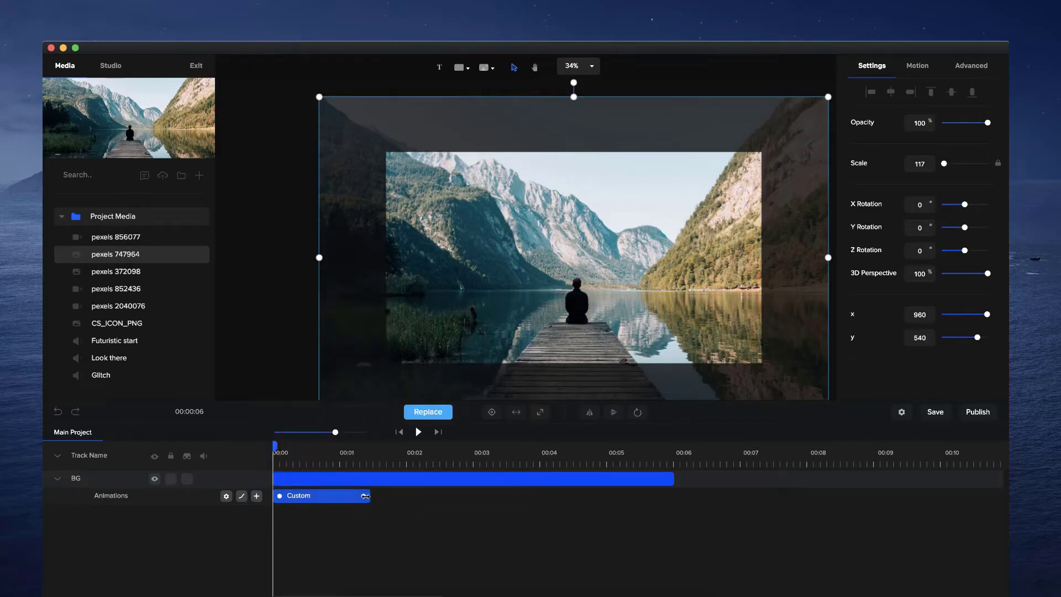
drag(365, 496, 630, 496)
Set the end scale to 87 at about 00:05.5, recentre the image, and extend the animation to the clip end.
click(645, 447)
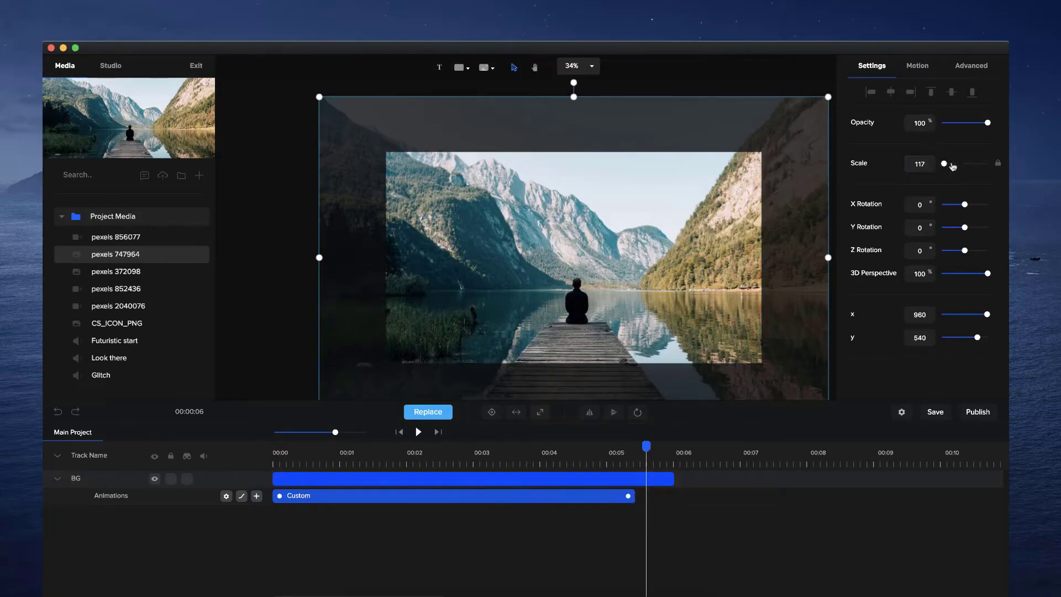
drag(943, 162, 943, 162)
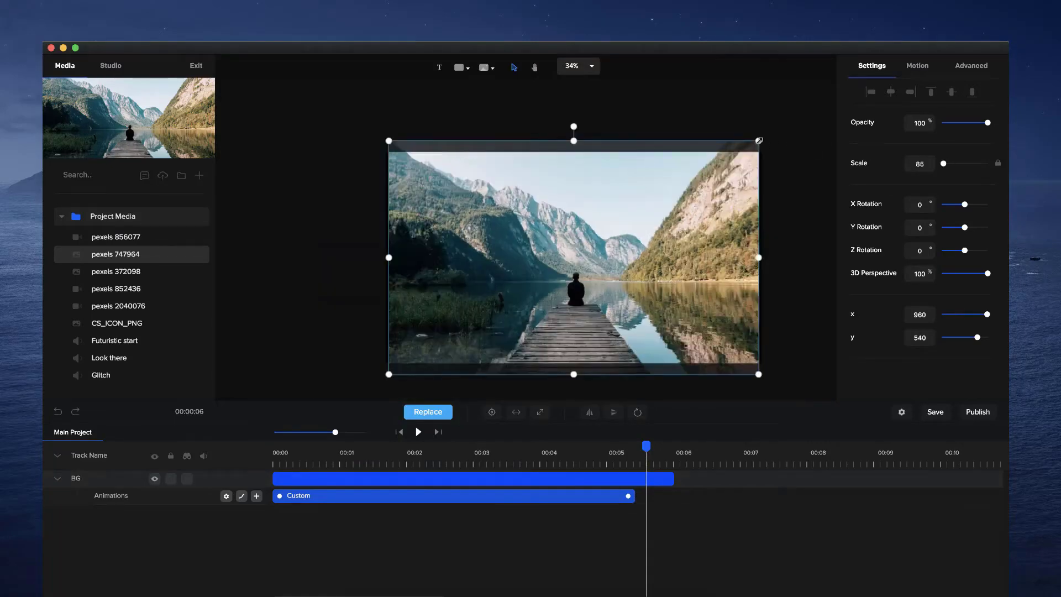
drag(759, 141, 765, 136)
click(491, 412)
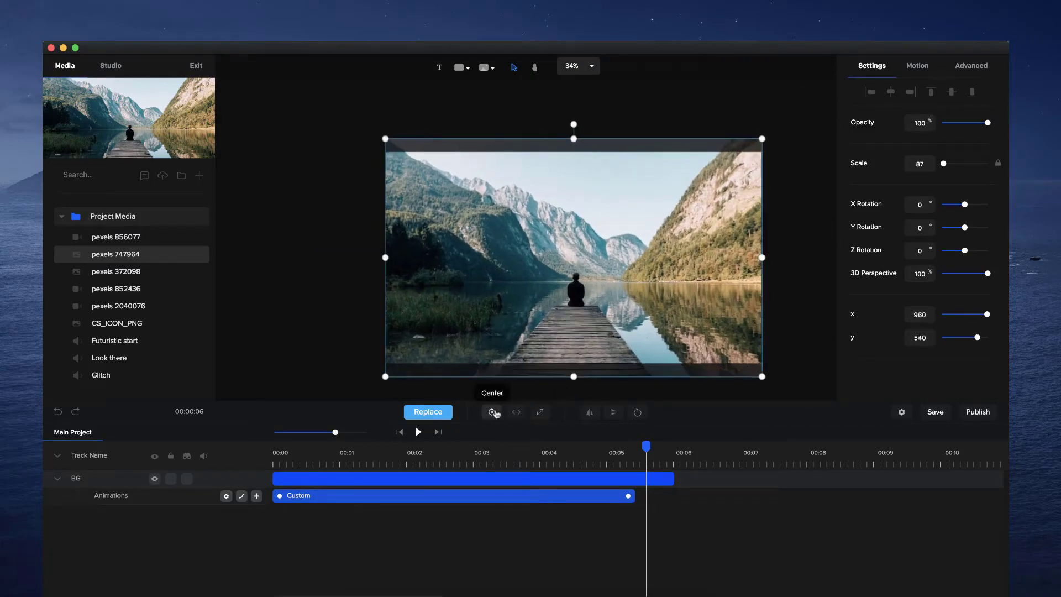
drag(628, 496, 656, 496)
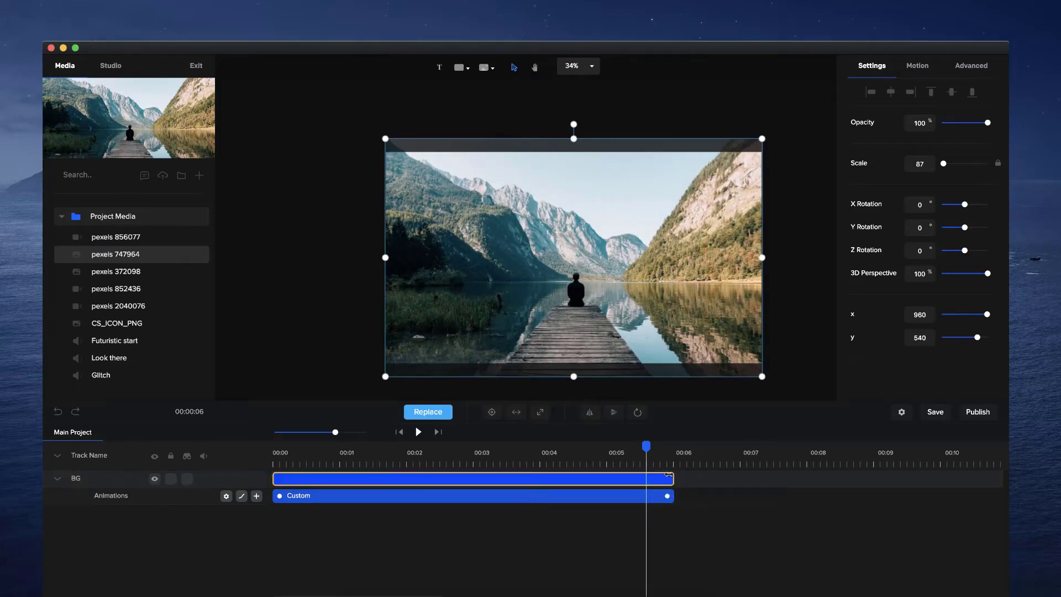
click(400, 432)
Stop the preview and lower the BG photo's opacity to 33%, then return to the start.
click(419, 432)
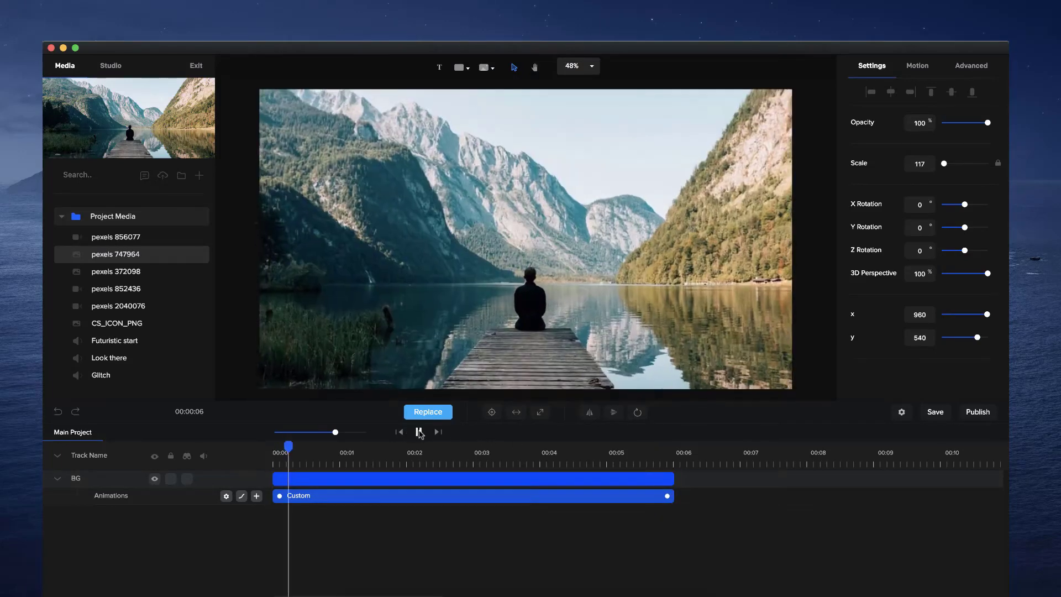
click(419, 432)
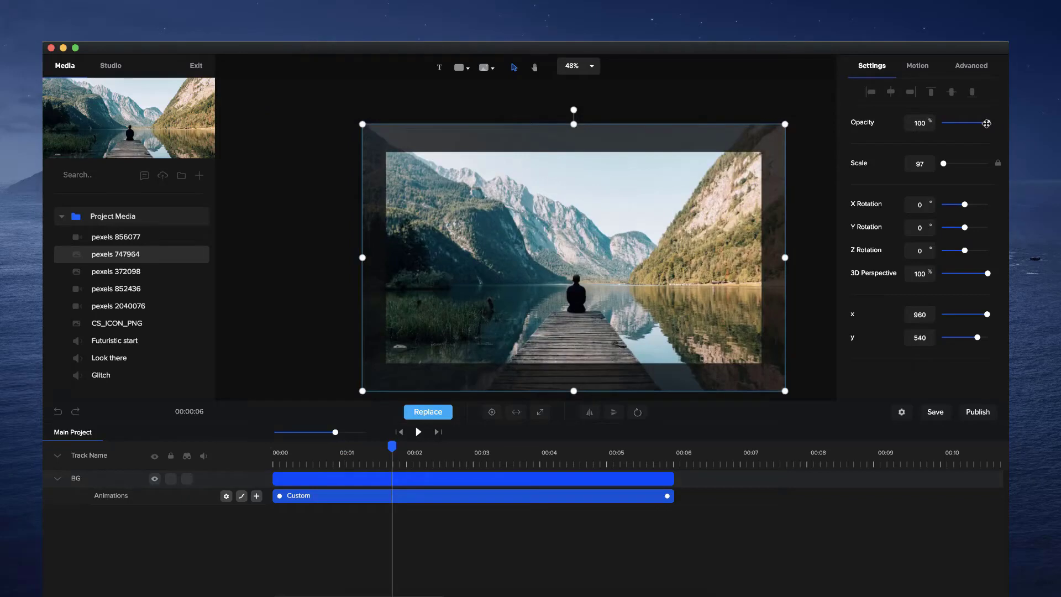
drag(987, 123, 956, 123)
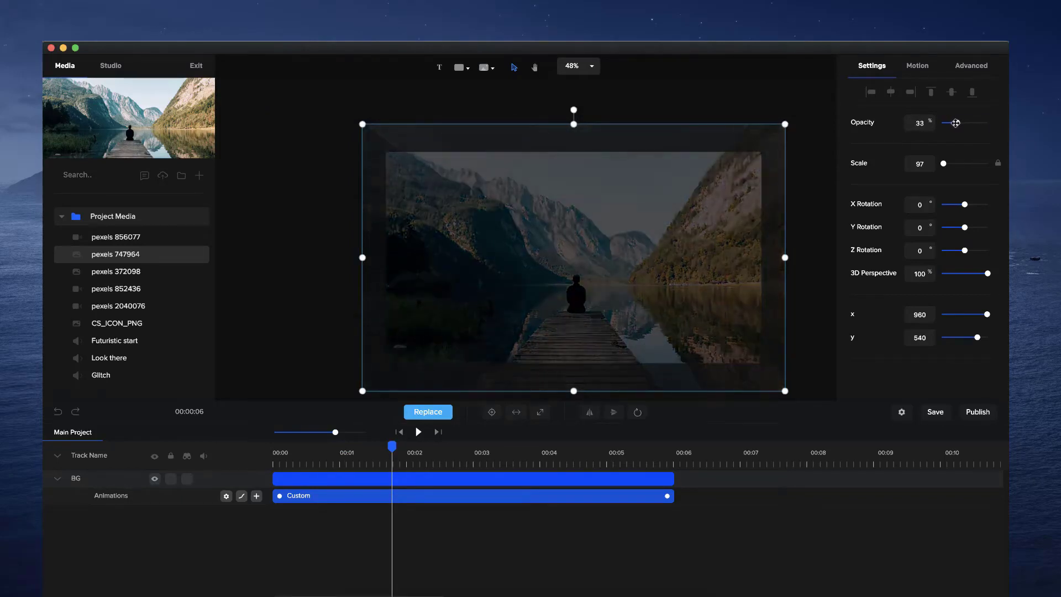
scroll(495, 239, up, 2)
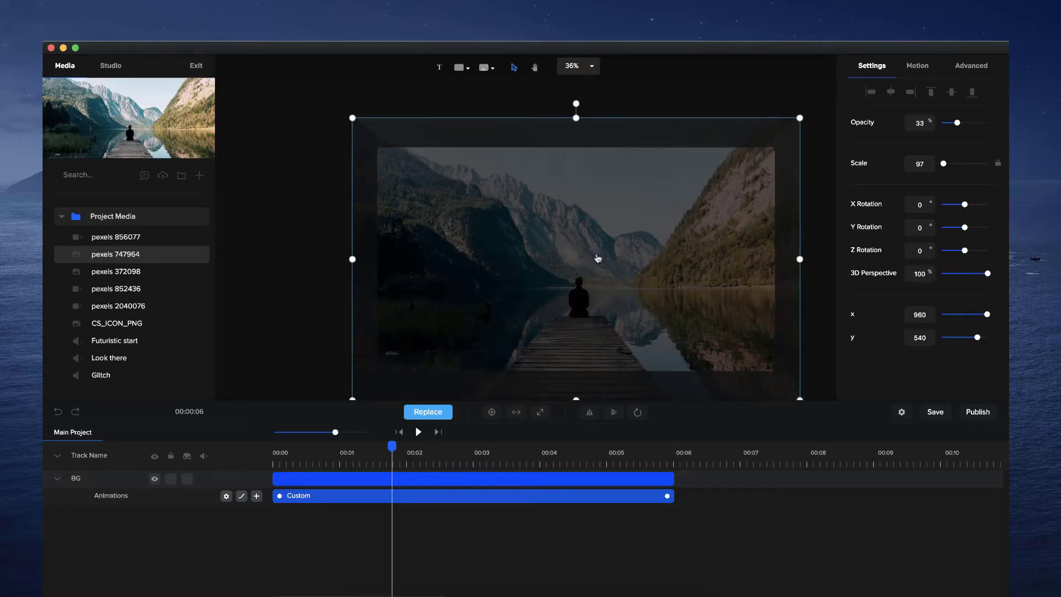
click(532, 69)
drag(566, 191, 524, 154)
scroll(530, 166, up, 1)
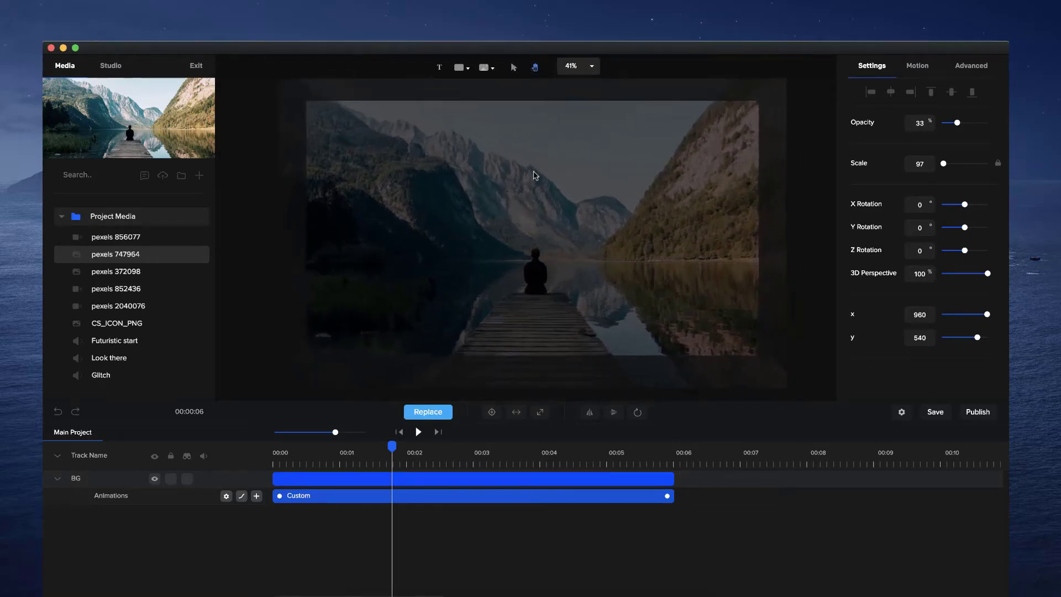
scroll(535, 176, up, 1)
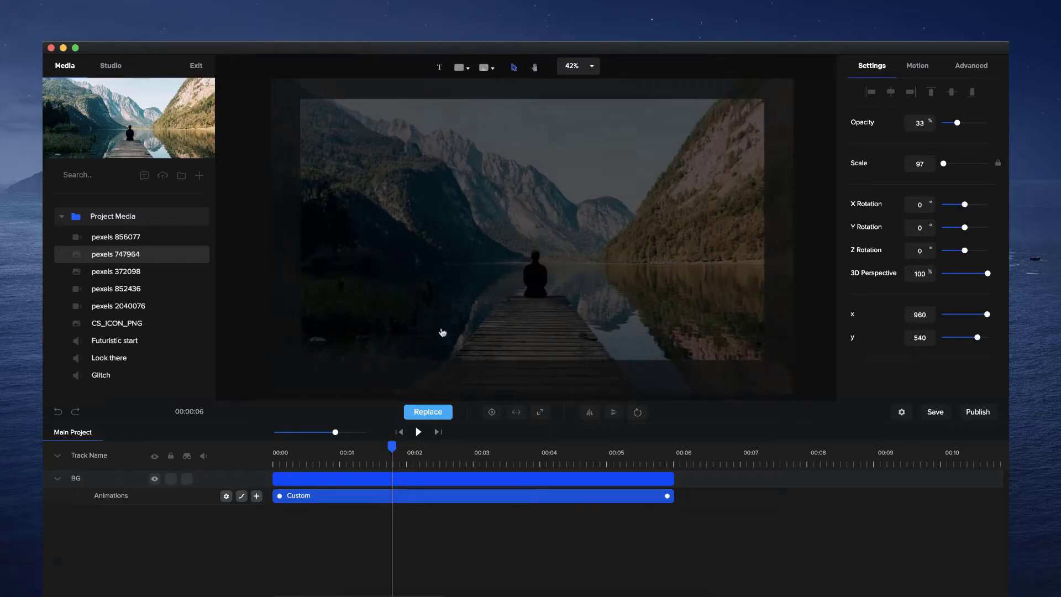
click(399, 431)
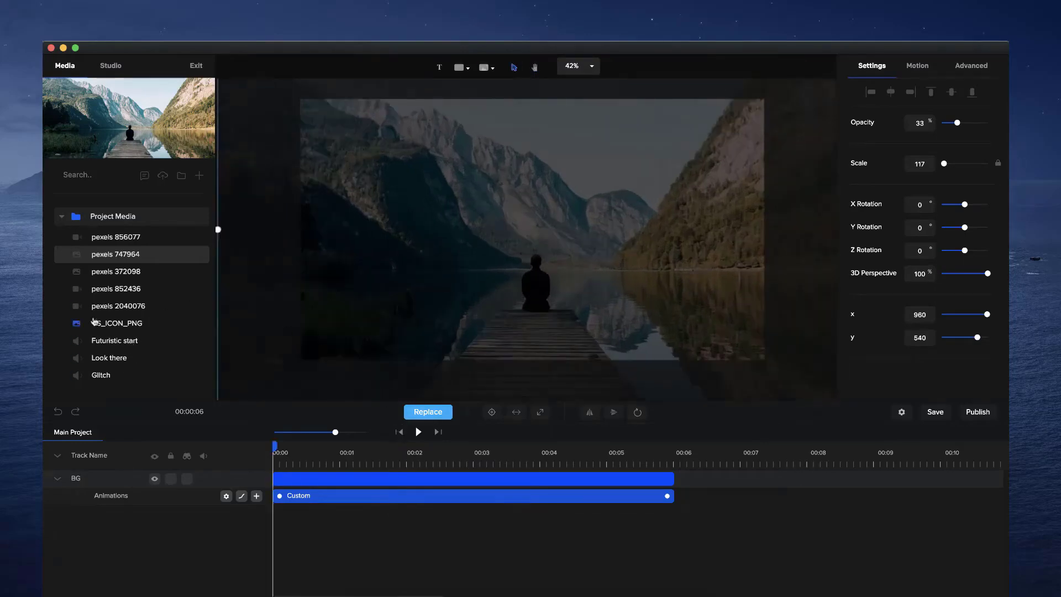
Add the CS_ICON_PNG logo at 80% scale and dim the background to about 25% opacity.
drag(115, 326, 510, 301)
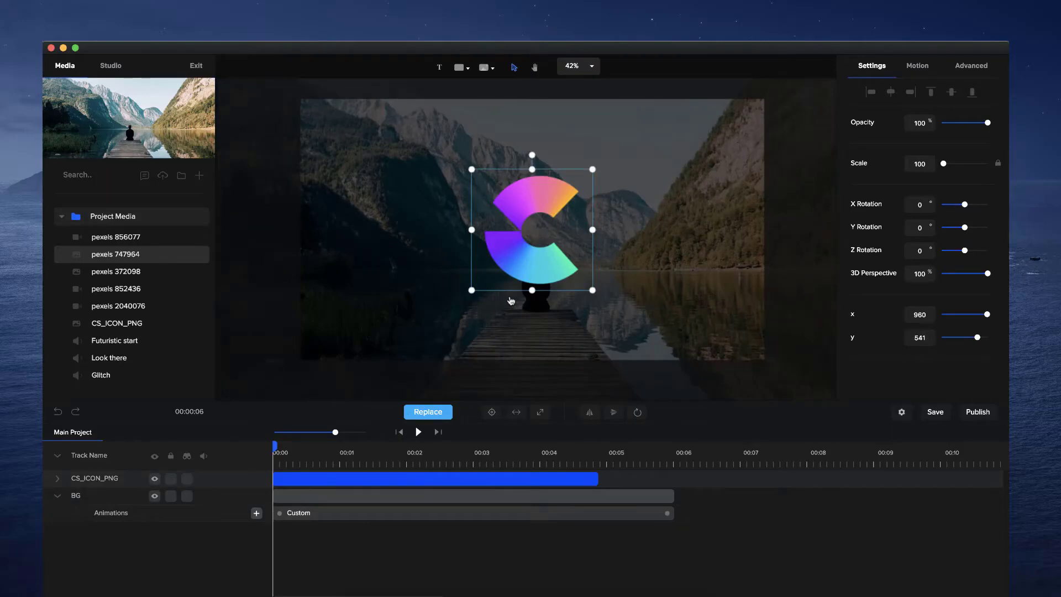
drag(592, 290, 575, 275)
click(588, 498)
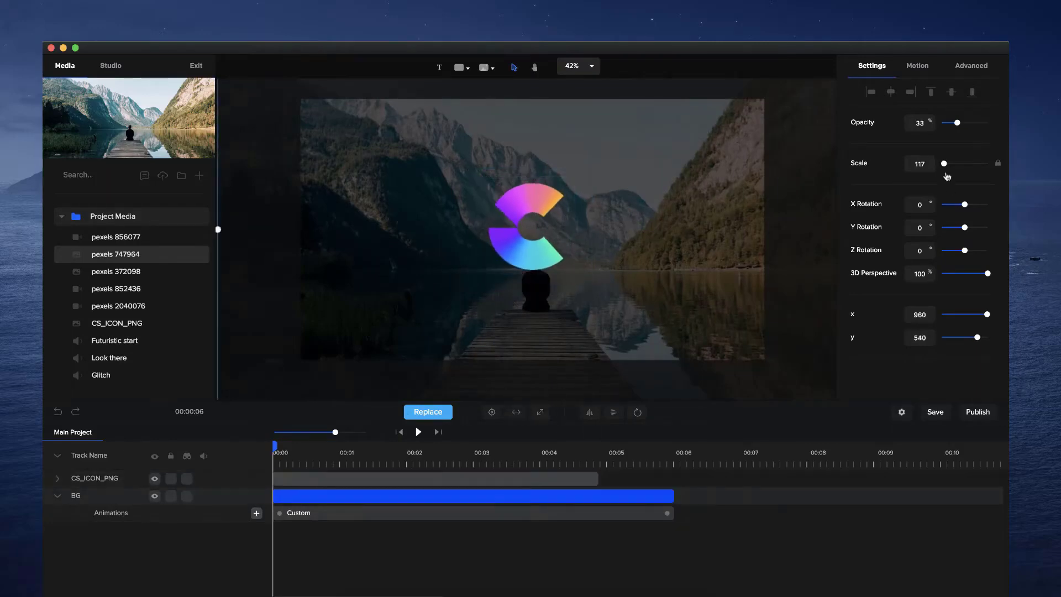
drag(958, 123, 1007, 128)
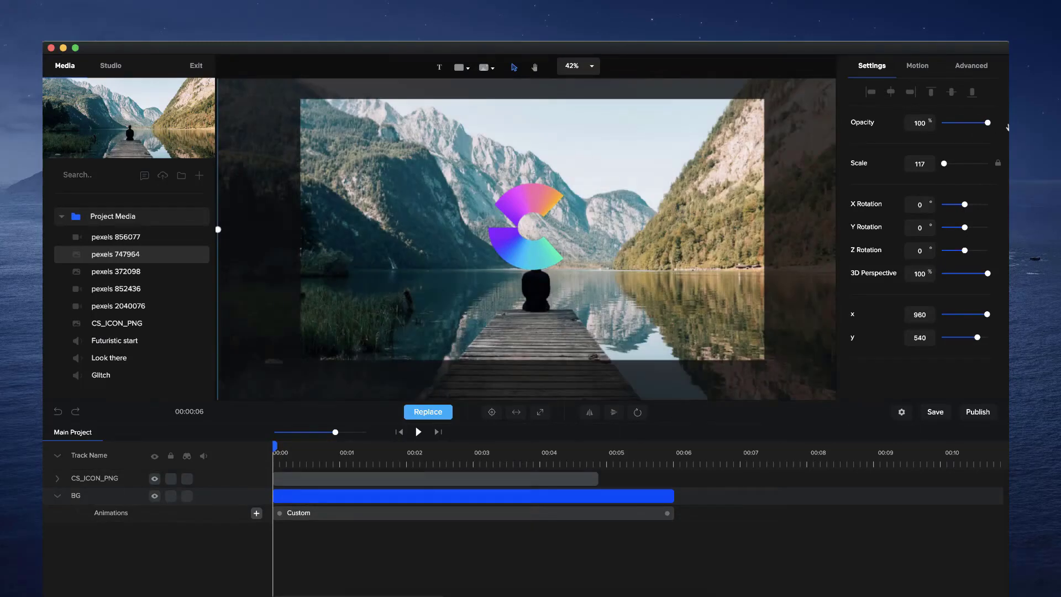
drag(1001, 127, 952, 124)
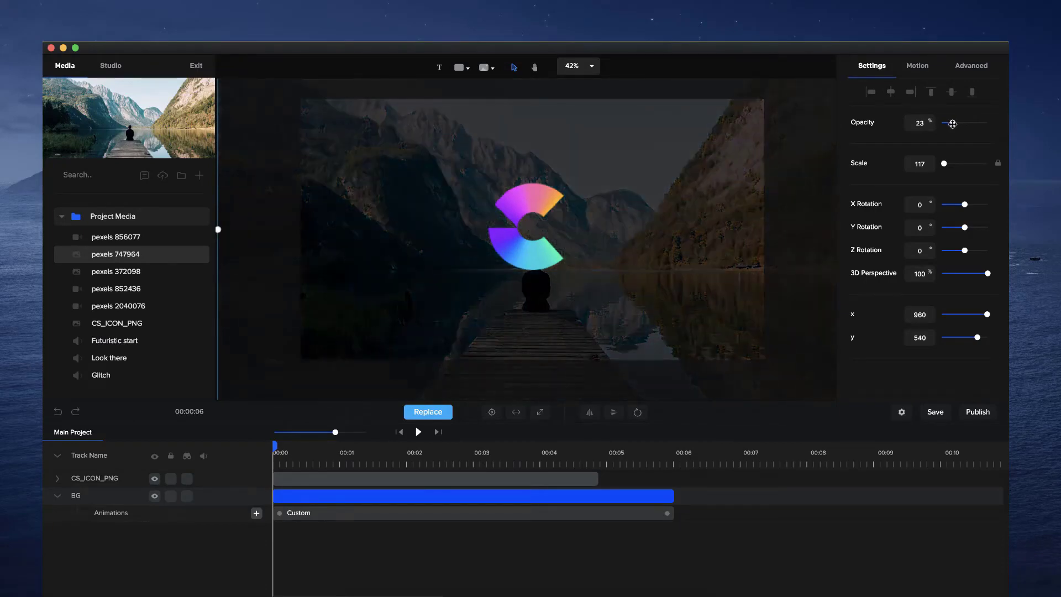
Extend the C logo clip so it ends near 00:06.
click(531, 261)
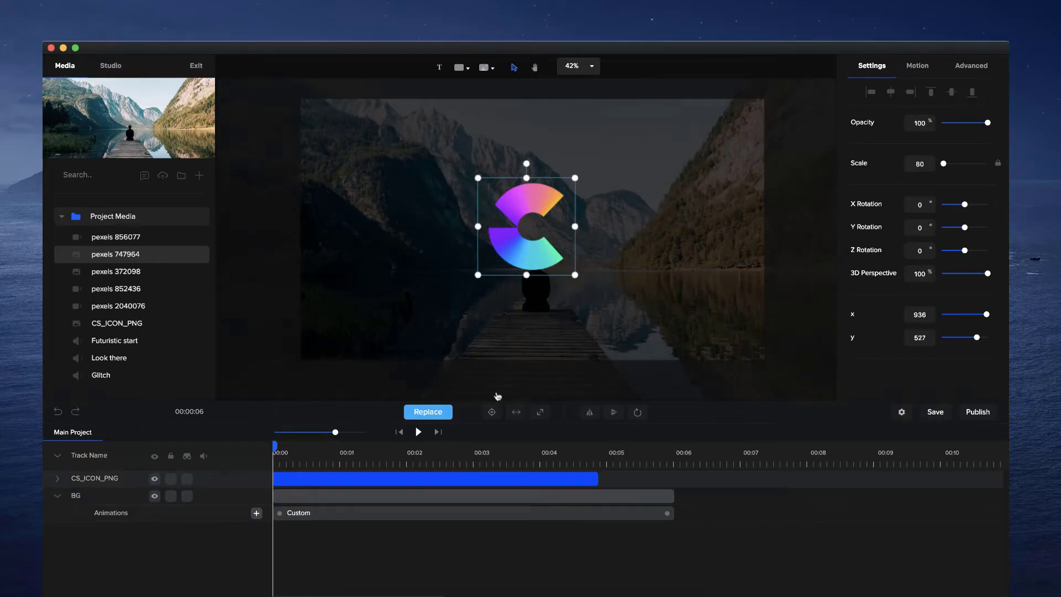
drag(597, 476, 674, 477)
click(531, 242)
click(534, 263)
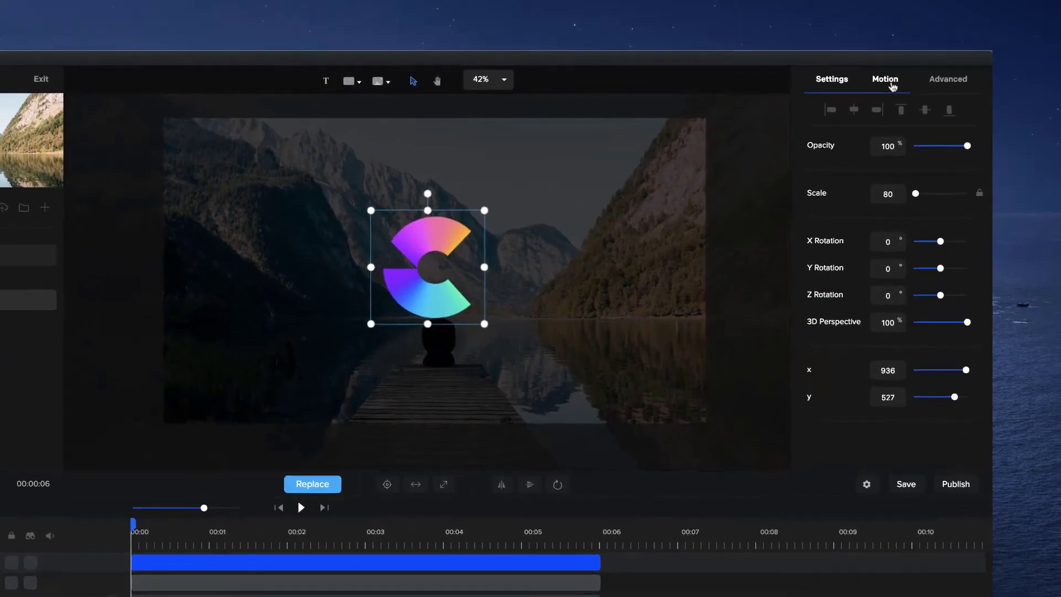
click(891, 82)
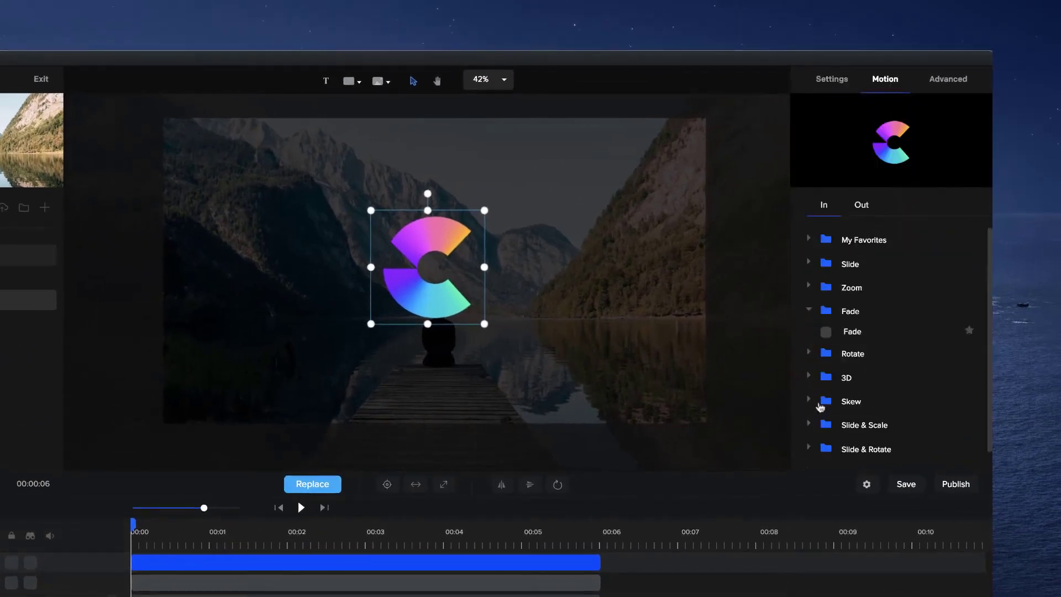
Apply the Scale & Rotate XY entrance from the 3D group of Motion In effects to the logo.
click(809, 376)
scroll(901, 365, down, 3)
click(907, 389)
scroll(907, 394, down, 2)
click(905, 410)
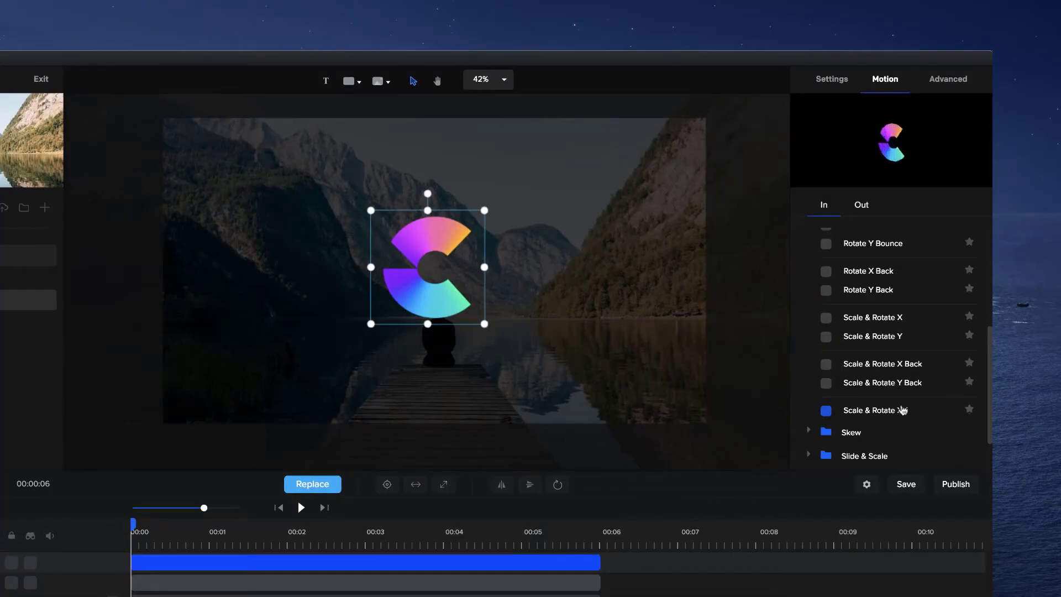
click(891, 317)
click(884, 365)
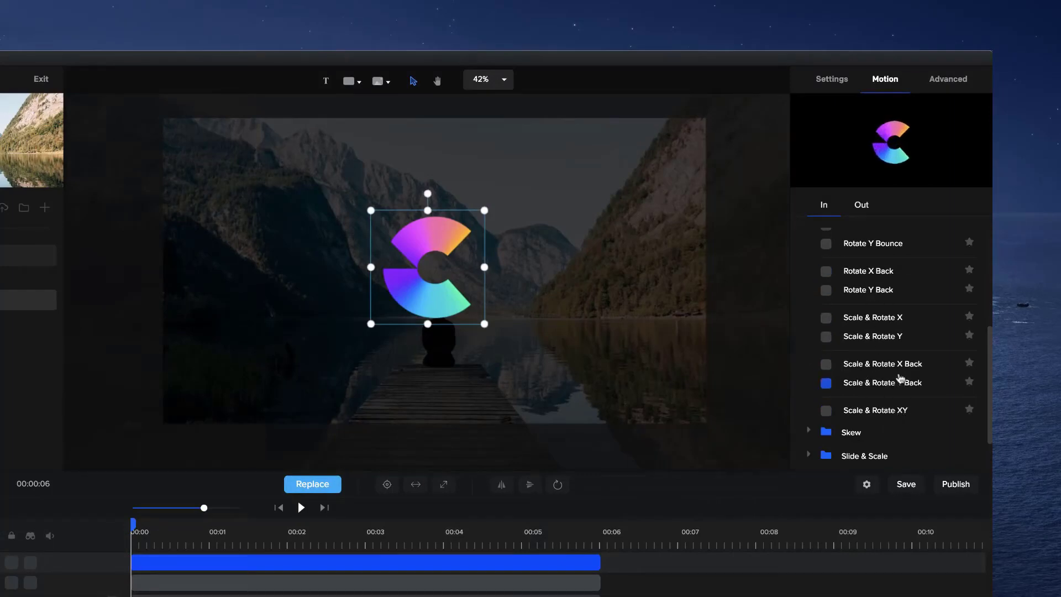
click(827, 384)
click(827, 412)
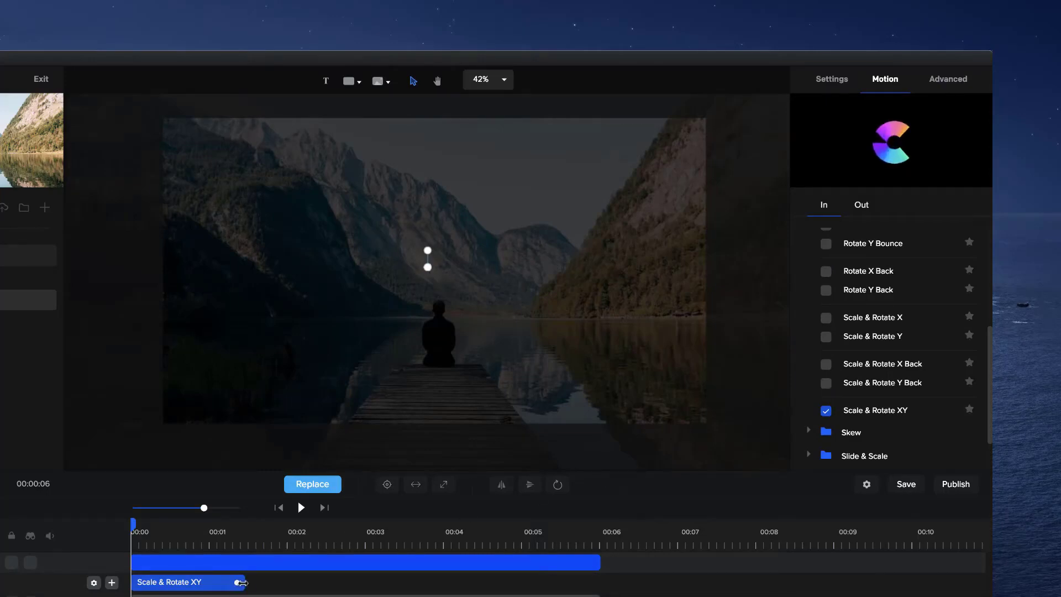
Lengthen the entrance to about two seconds, preview it, and park the playhead just past 00:02.
drag(242, 583, 286, 583)
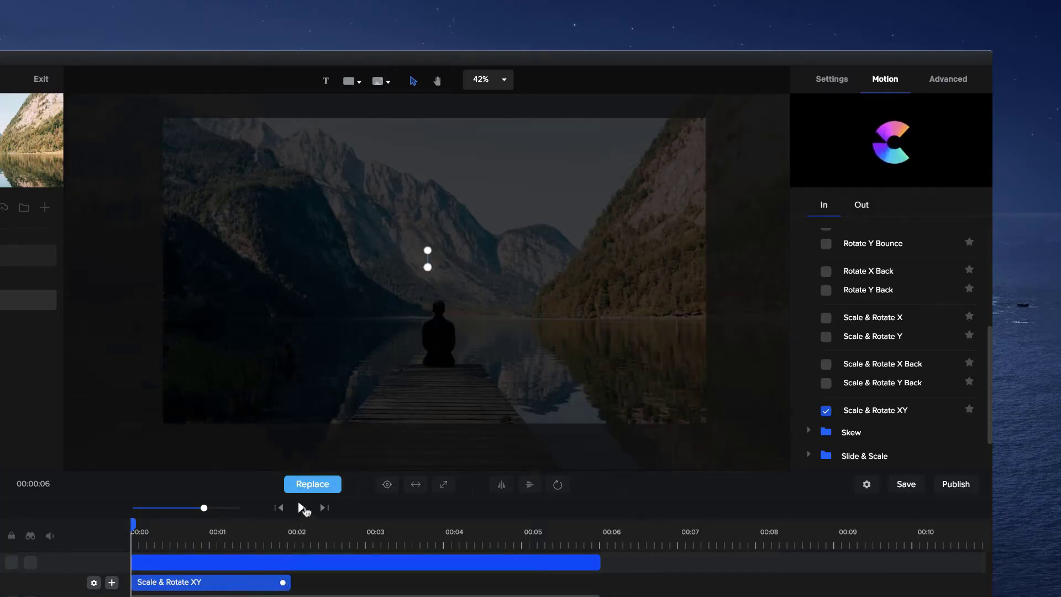
click(301, 508)
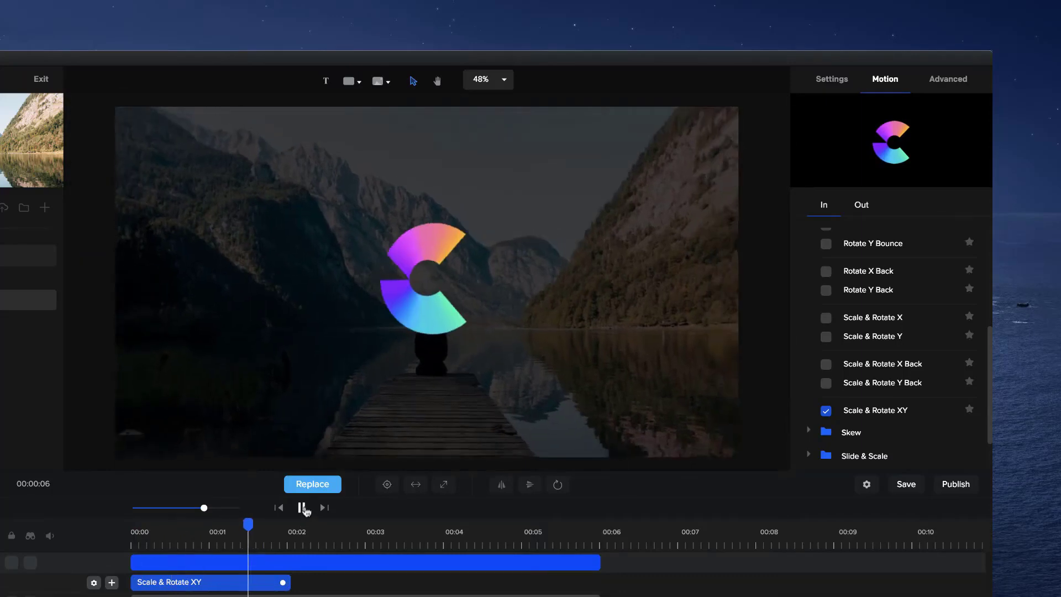
click(302, 508)
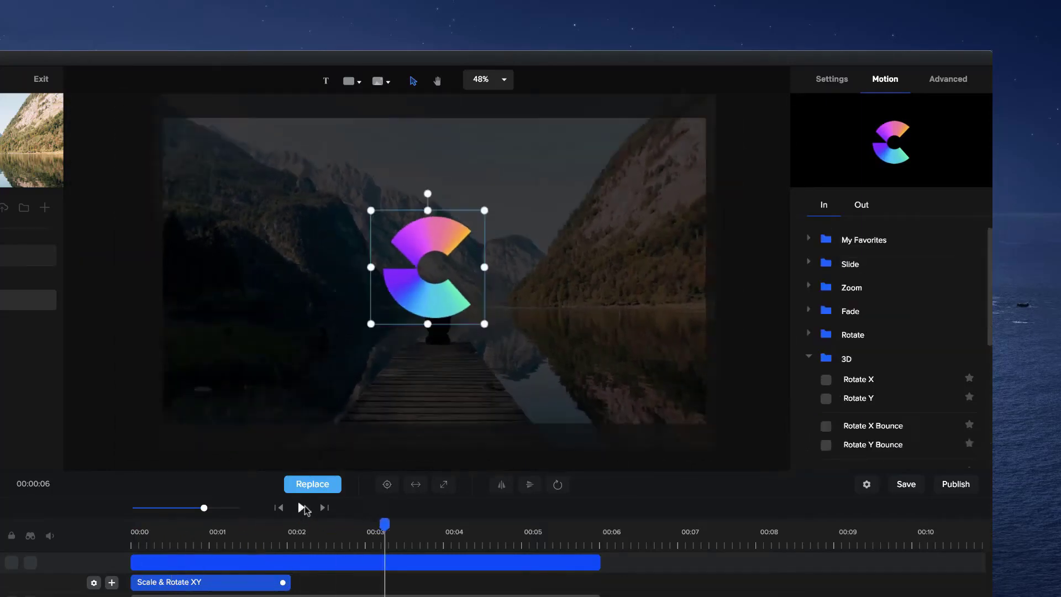
click(298, 538)
drag(298, 527, 335, 532)
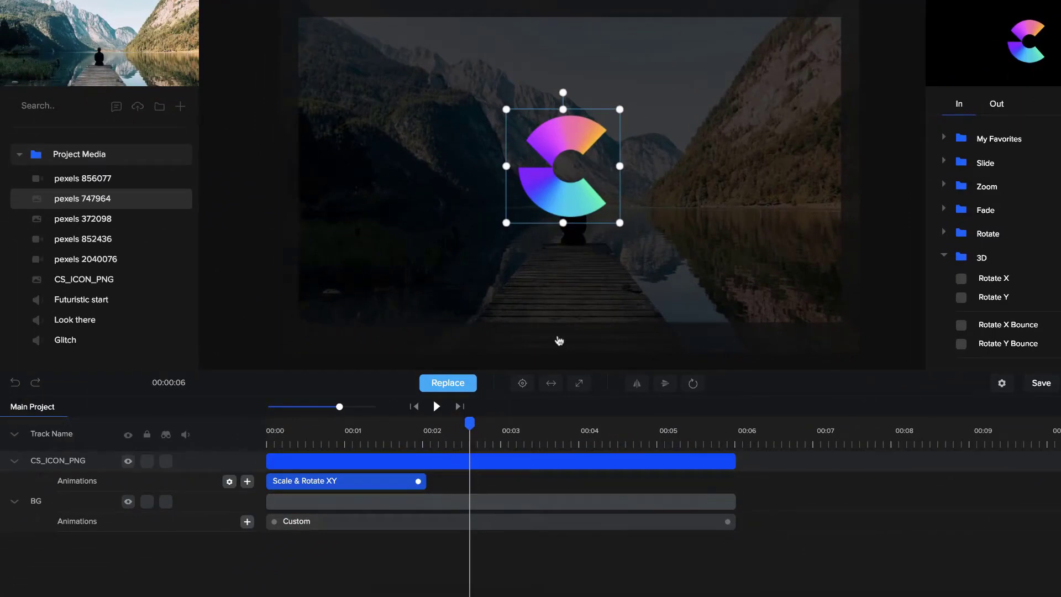
Add a Custom animation driving the logo's Glitch Effect, shortened to under a second.
click(247, 482)
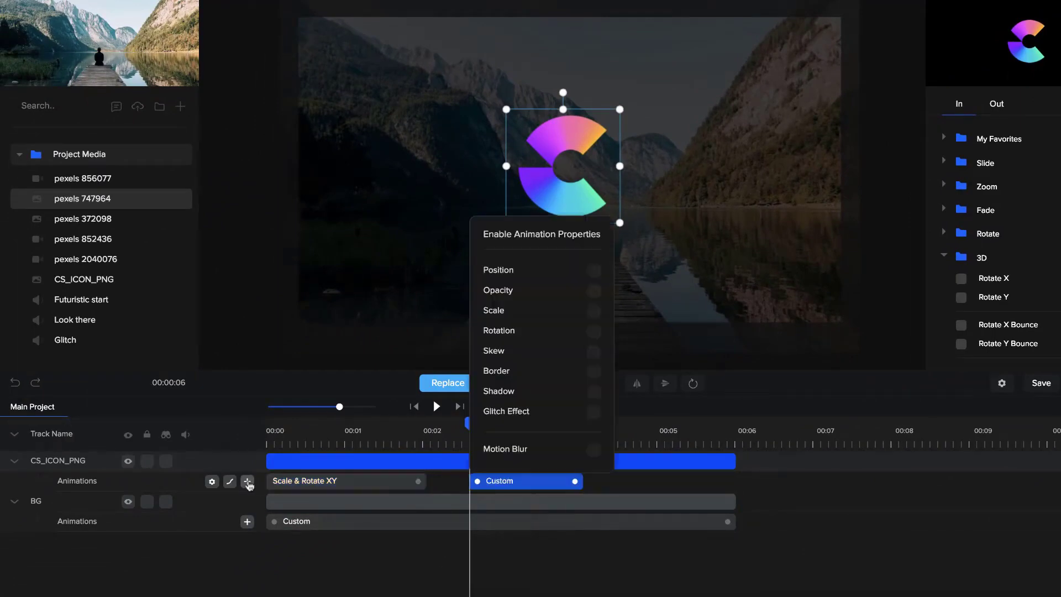
click(594, 412)
click(576, 483)
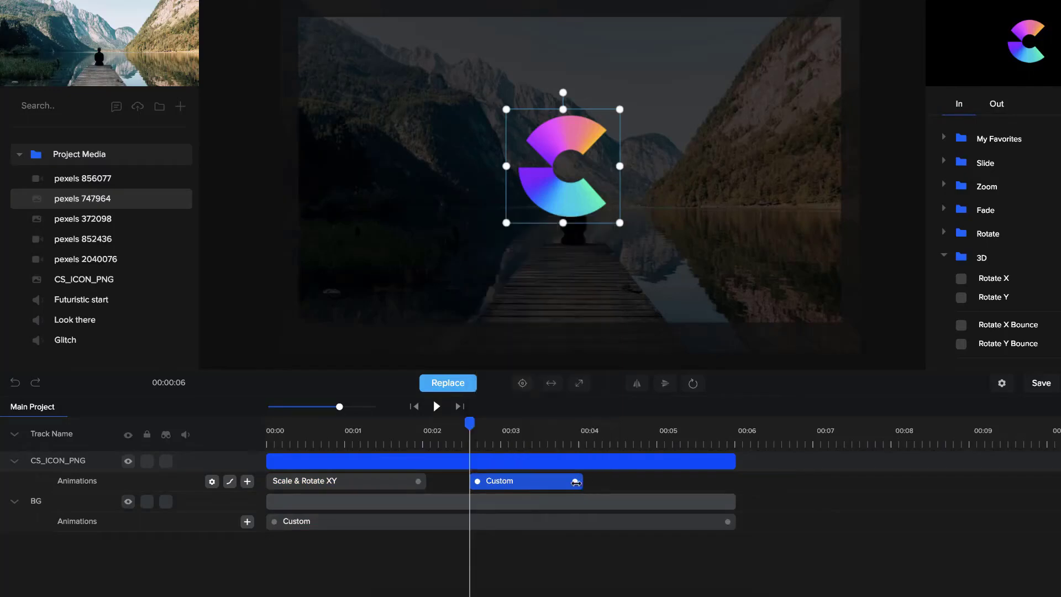
drag(576, 483, 535, 483)
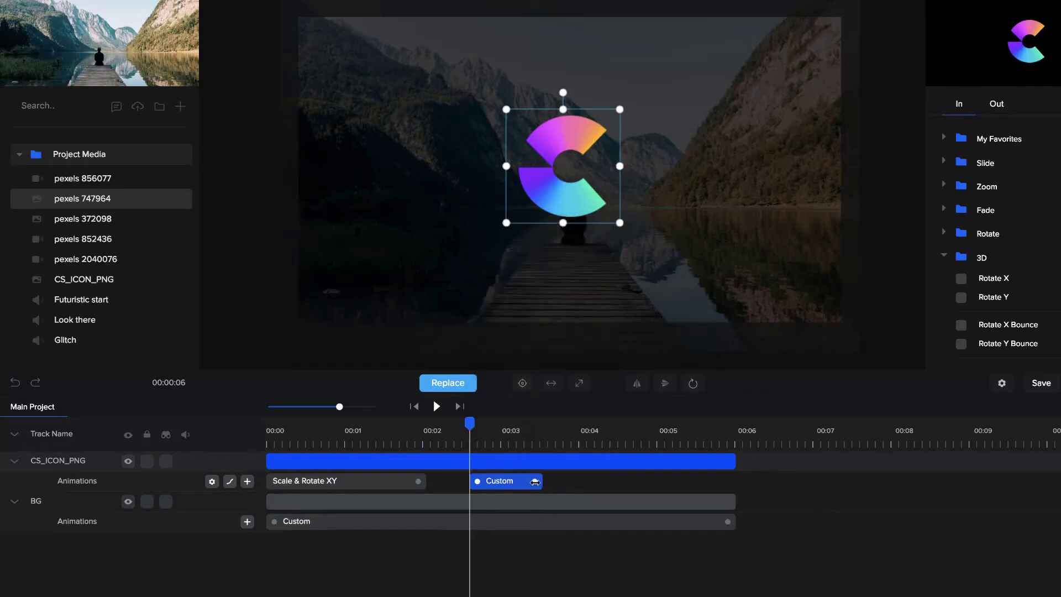
Set the custom animation's easing to Linear and move the playhead to about 00:03.4.
right_click(516, 483)
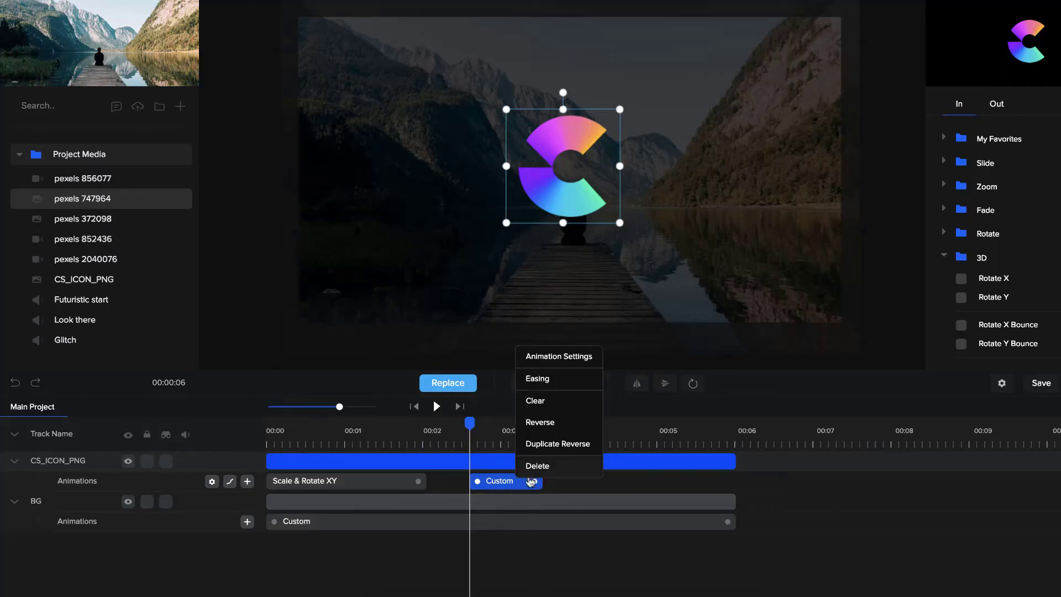
click(555, 380)
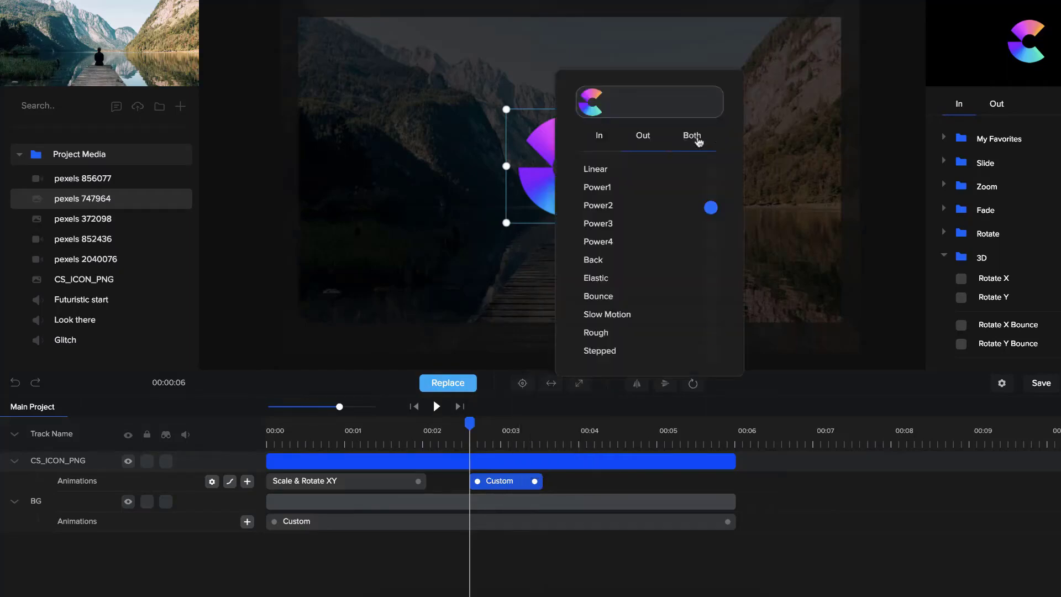
click(565, 484)
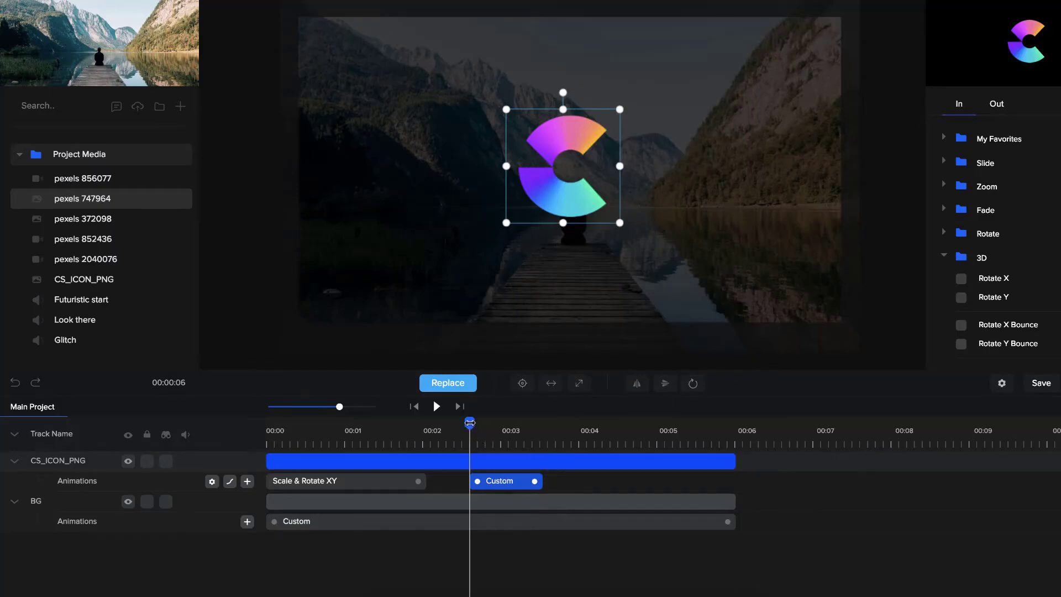
drag(469, 424, 545, 427)
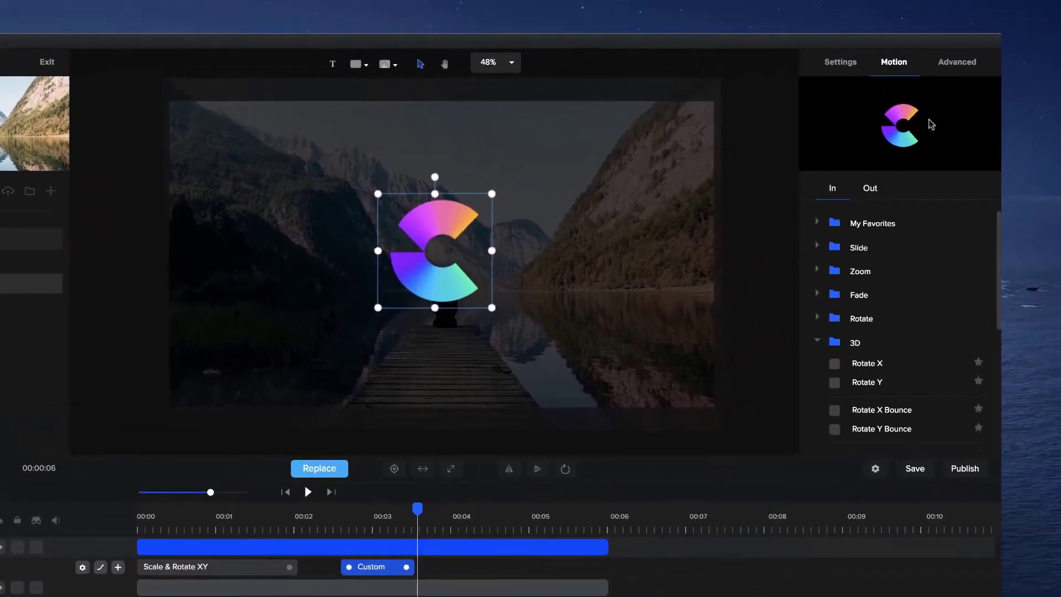
click(959, 66)
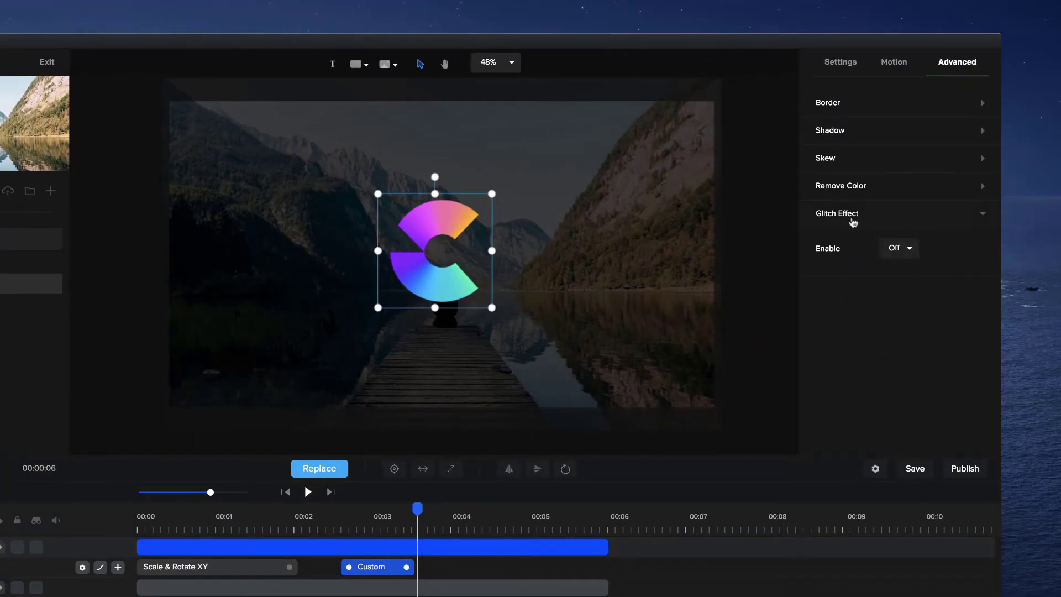
Turn on the logo's Glitch Effect and set its Strength to 0 near 00:02.5.
click(905, 247)
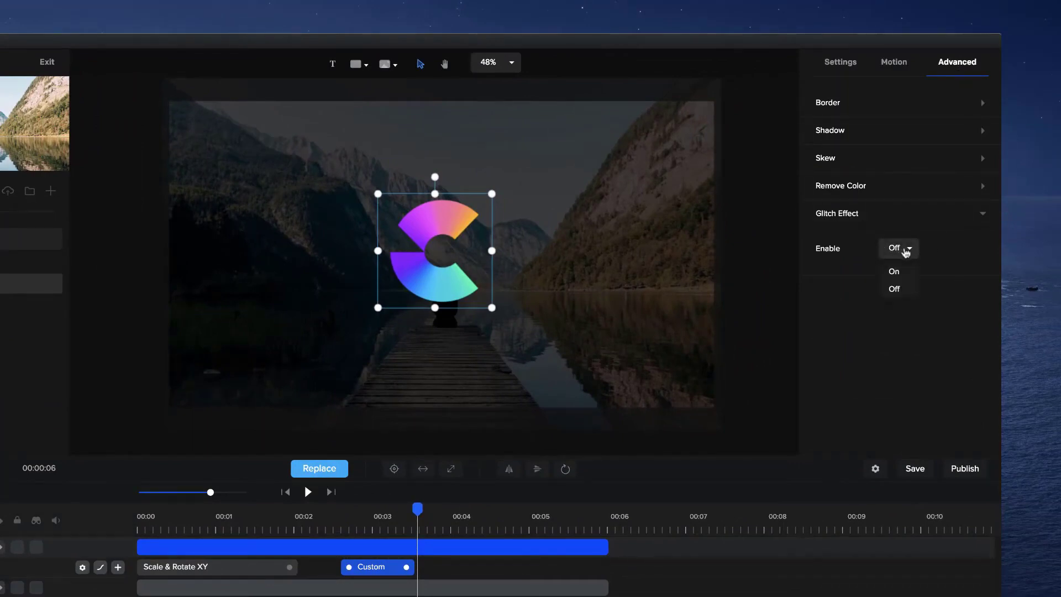
click(901, 271)
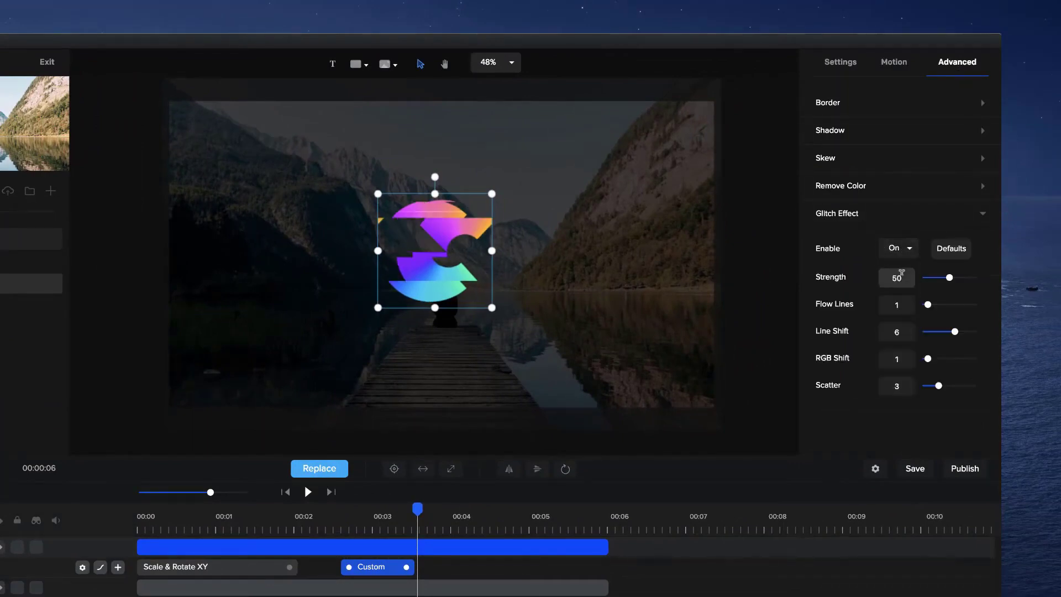
click(336, 517)
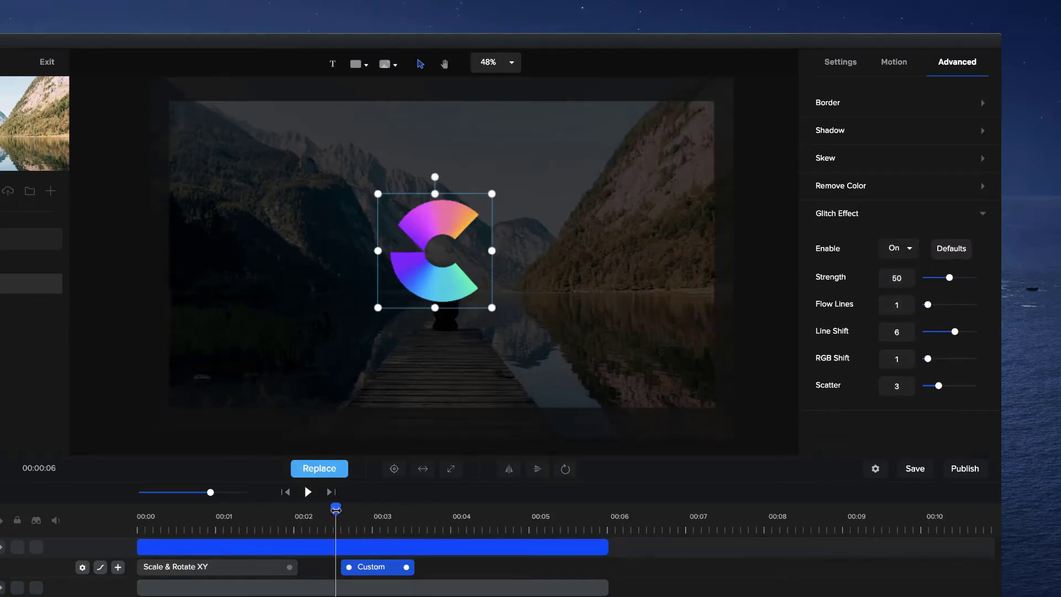
drag(336, 509, 331, 513)
drag(331, 510, 328, 509)
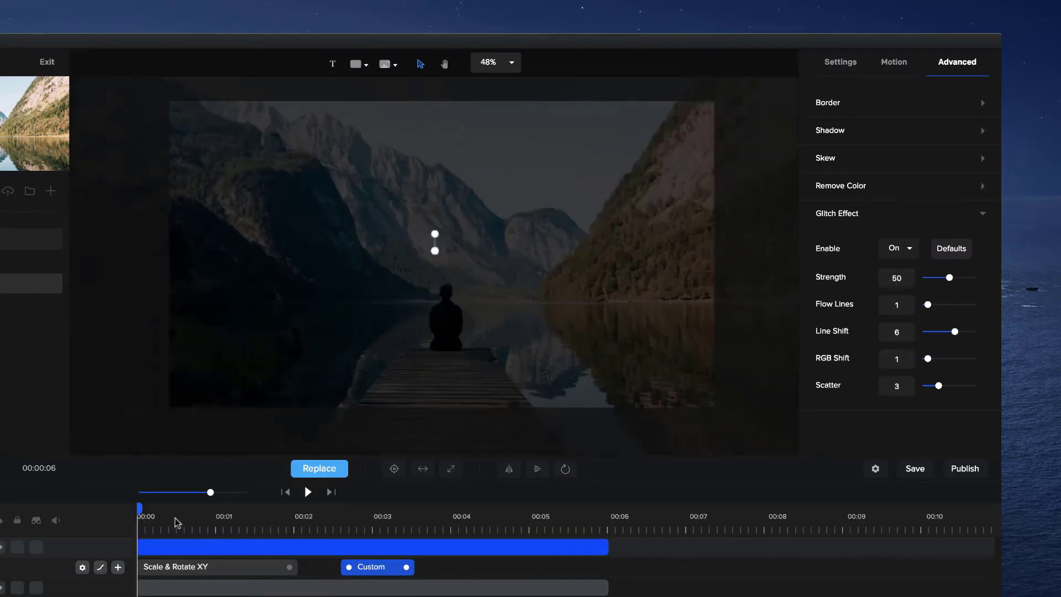
drag(176, 521, 337, 534)
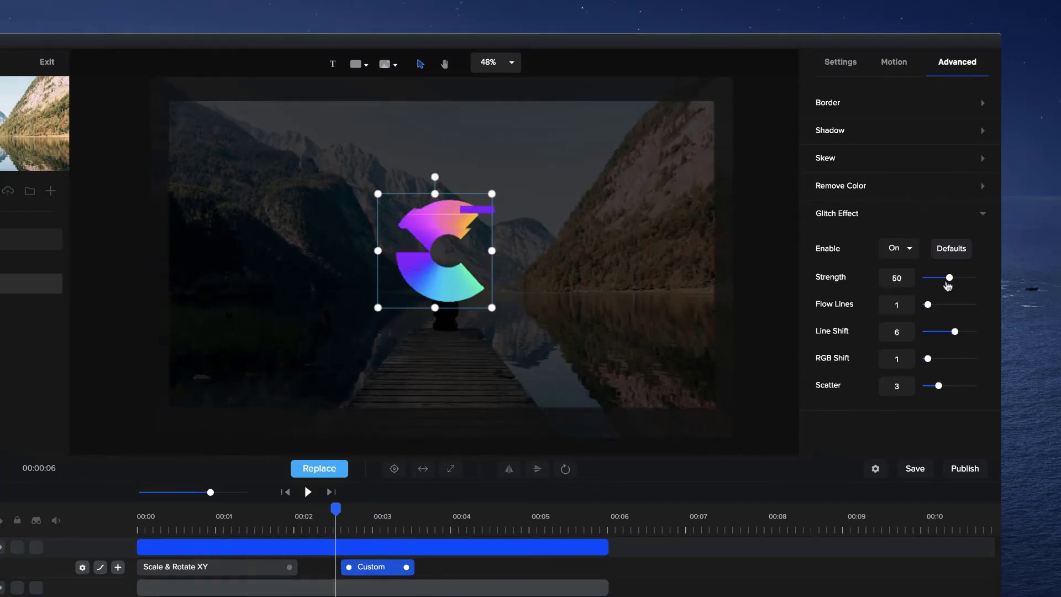
drag(947, 281, 884, 279)
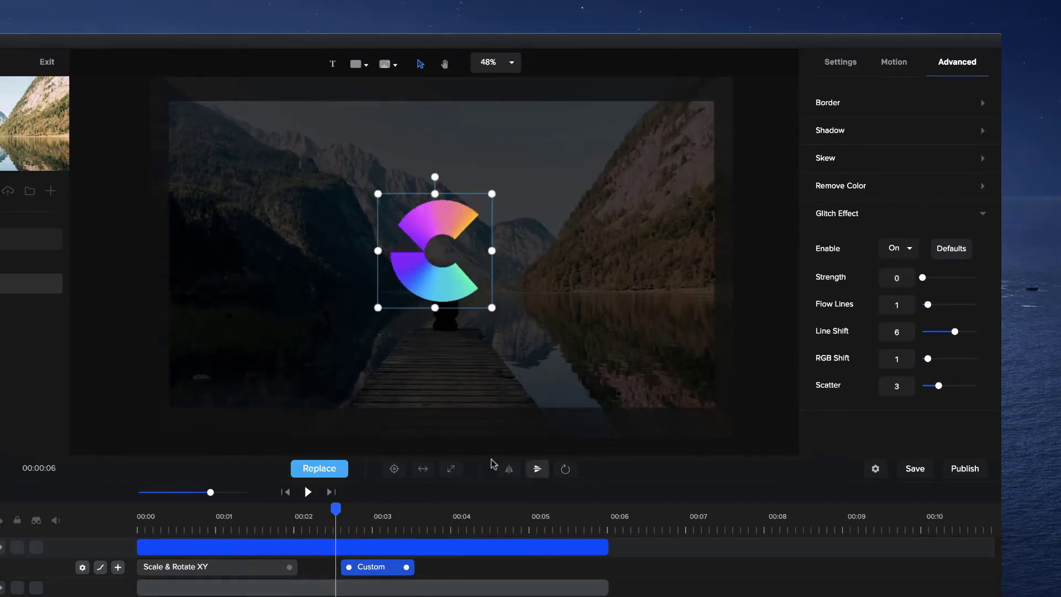
drag(338, 509, 154, 502)
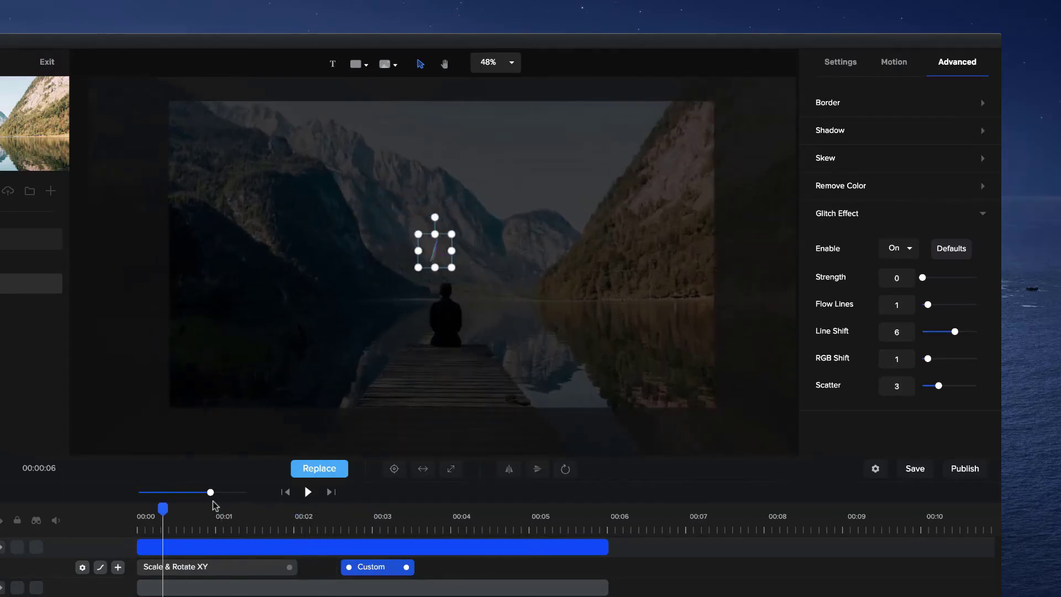
Near 00:03.5, raise glitch Strength to 85, RGB Shift to 5, Scatter to 4, Flow Lines to 2.
click(293, 512)
drag(317, 512, 414, 523)
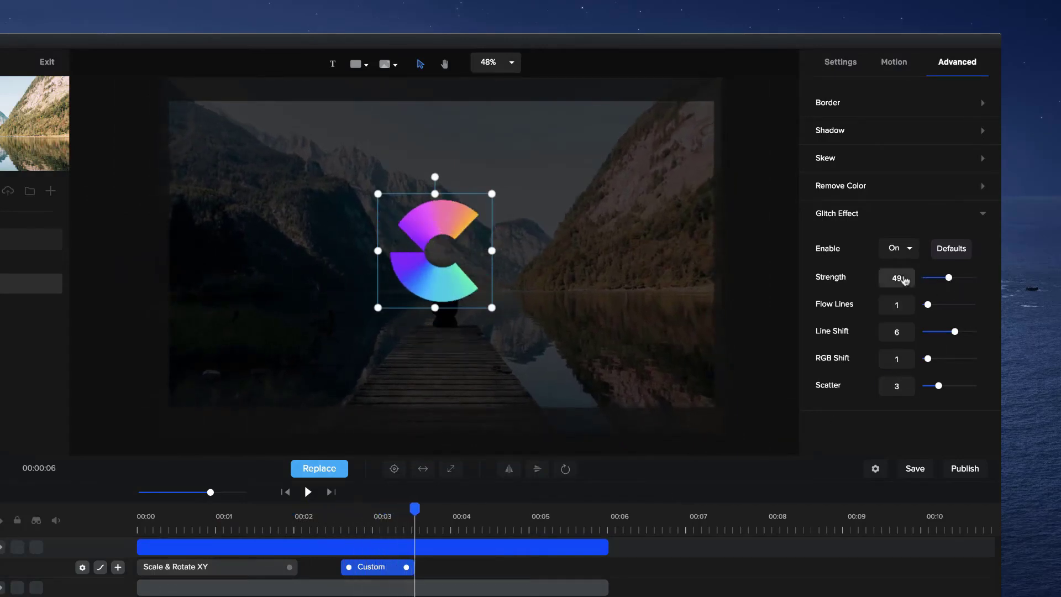
drag(950, 277, 970, 276)
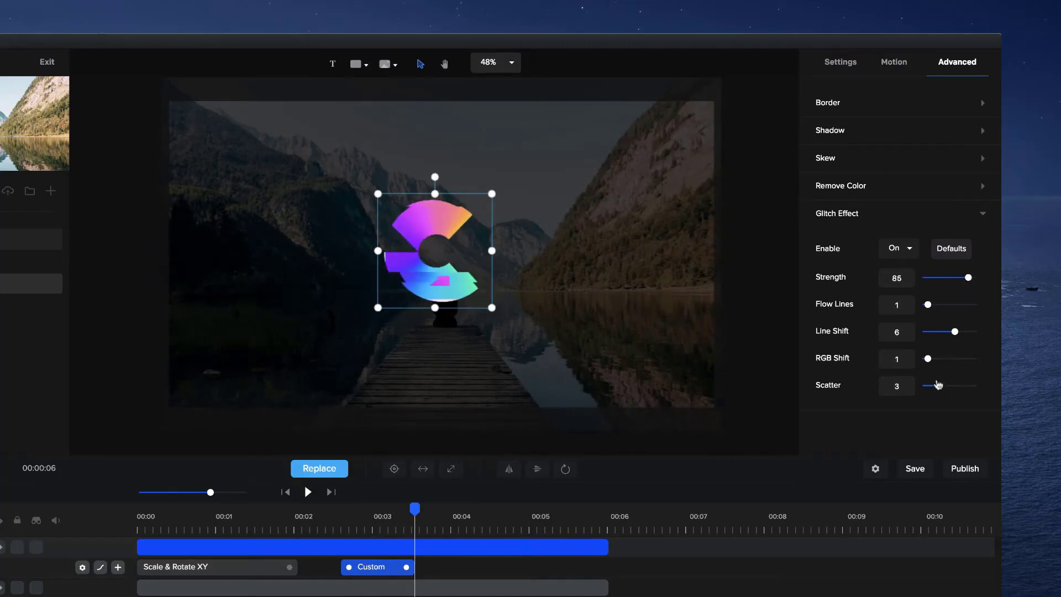
drag(930, 359, 948, 358)
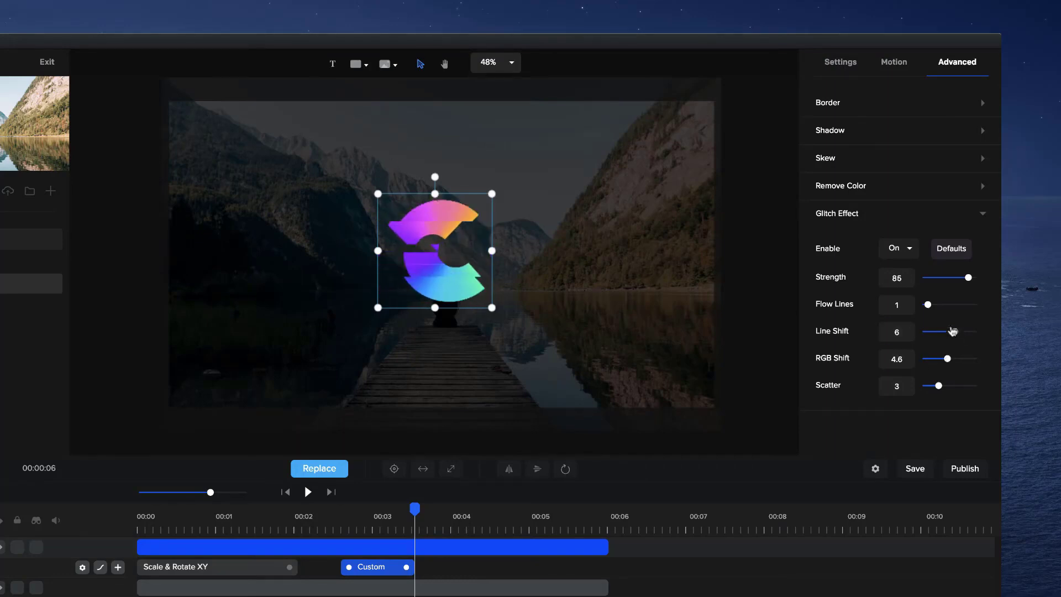
drag(938, 386, 941, 385)
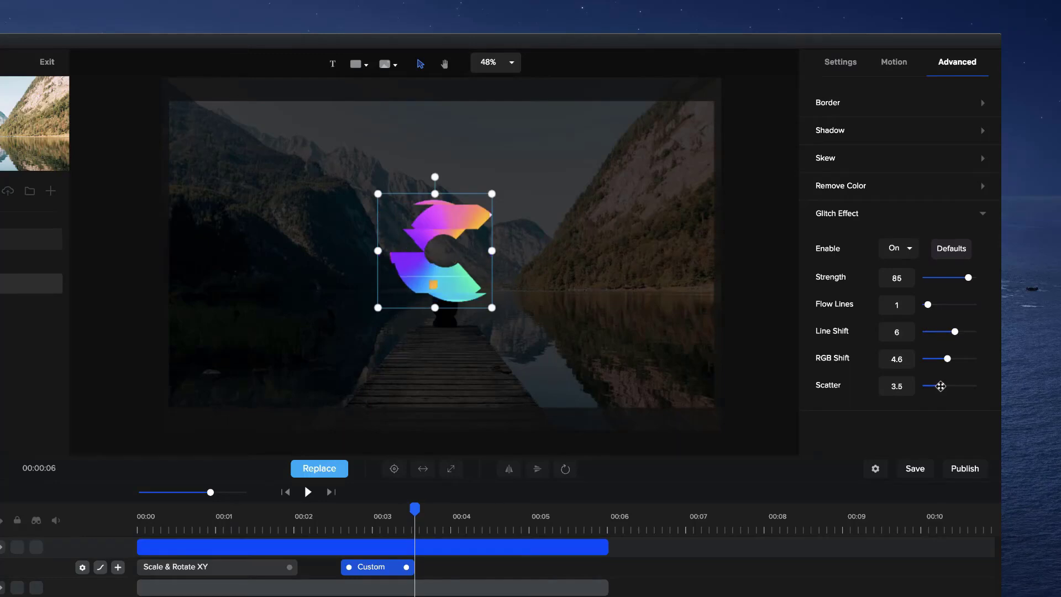
drag(928, 305, 930, 305)
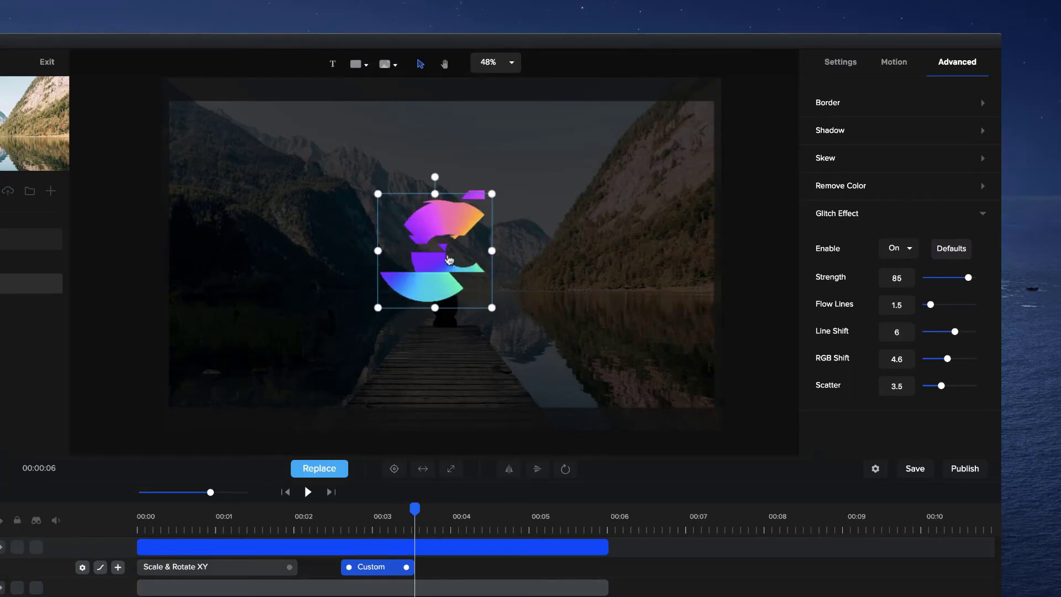
Scrub through the glitch build-up and return to about 00:03.5.
click(319, 515)
drag(320, 511, 379, 511)
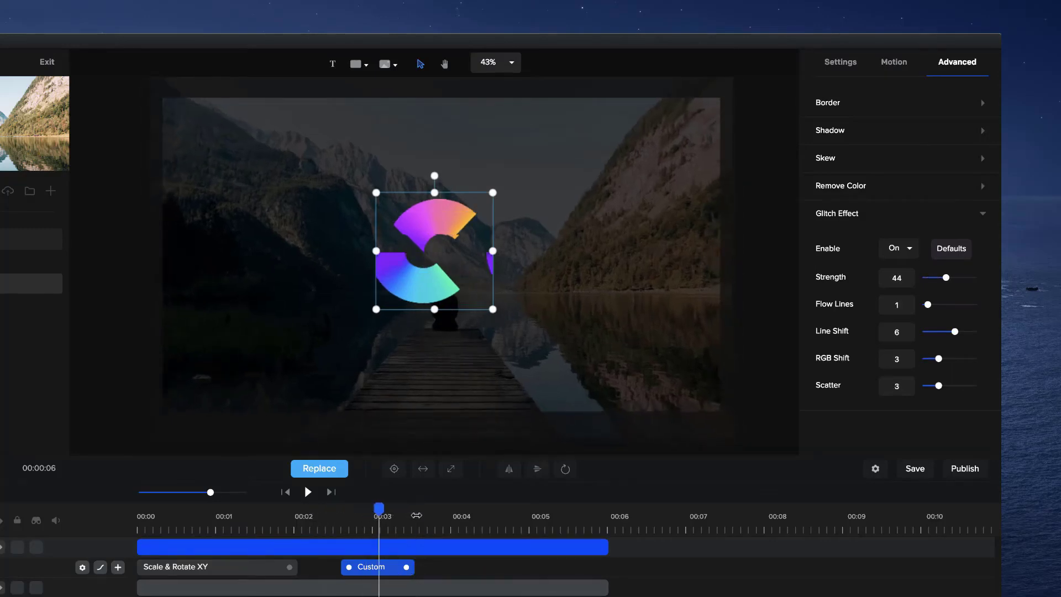
click(417, 515)
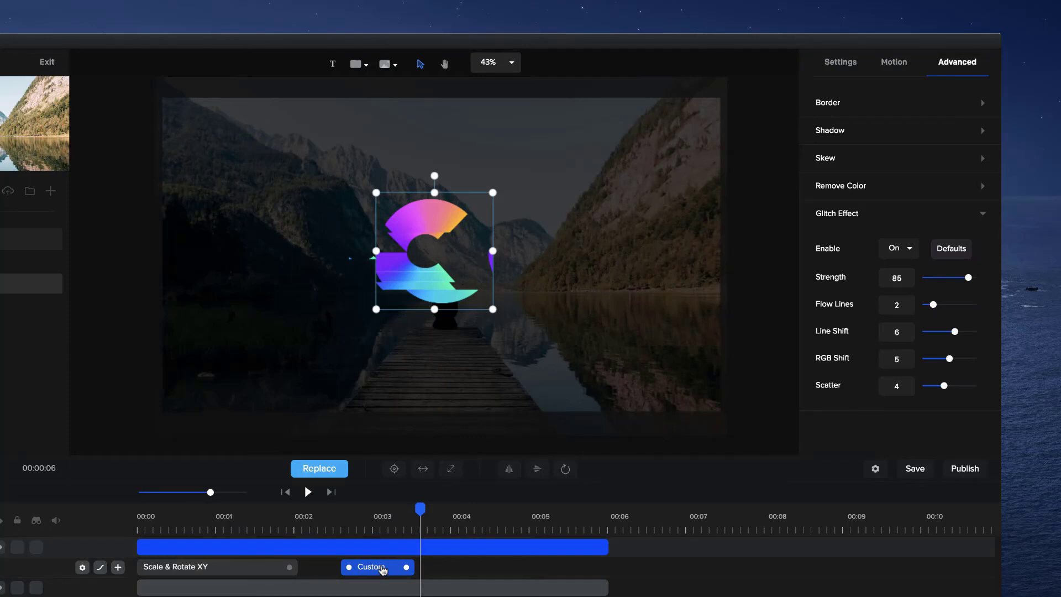
right_click(383, 570)
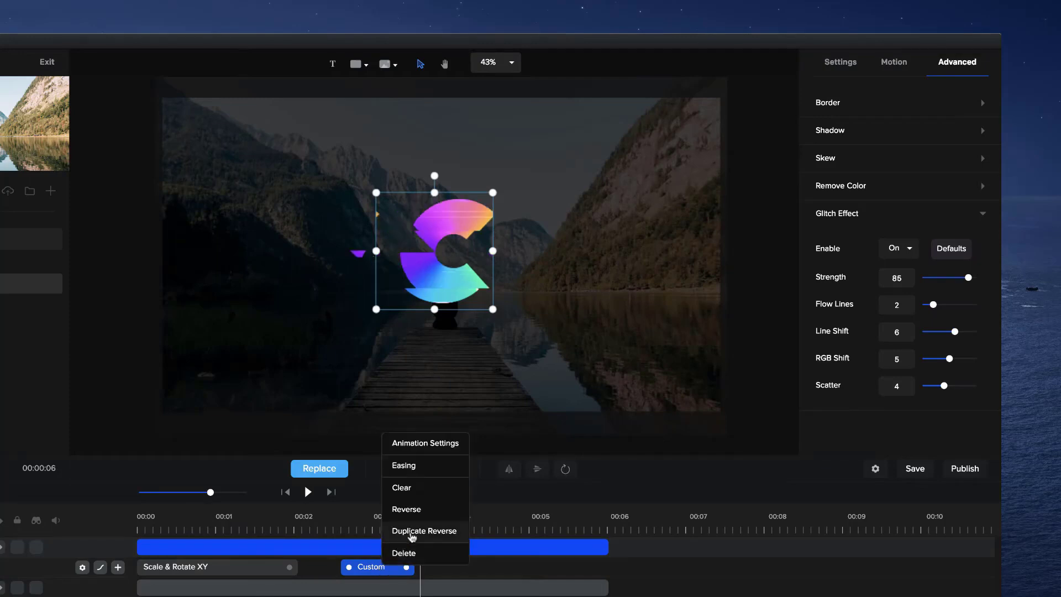
Duplicate the glitch animation in reverse, shorten it to end near 00:04, and scrub to preview.
click(412, 532)
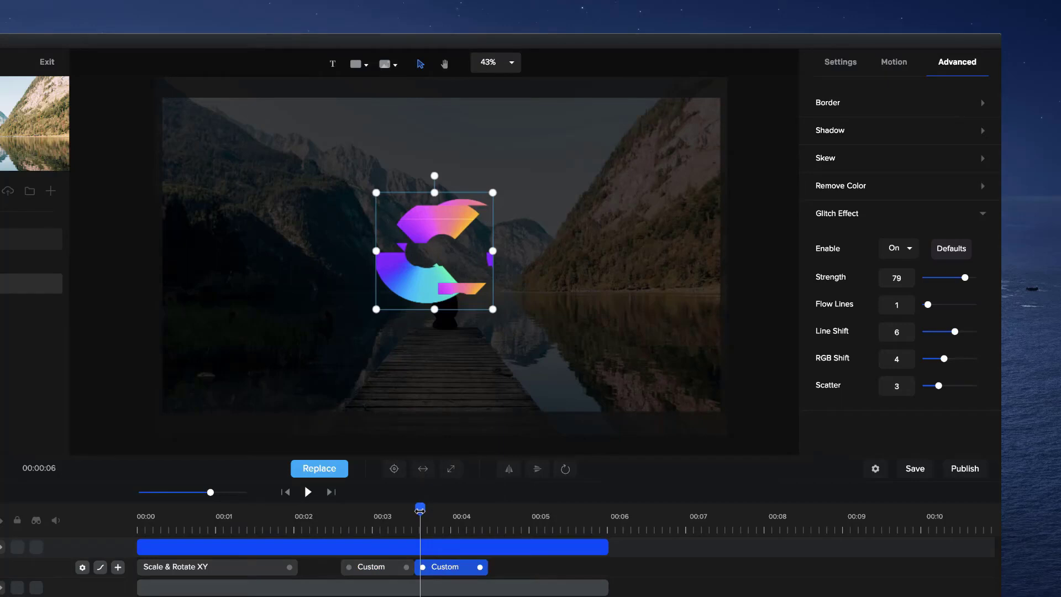
drag(421, 510, 552, 525)
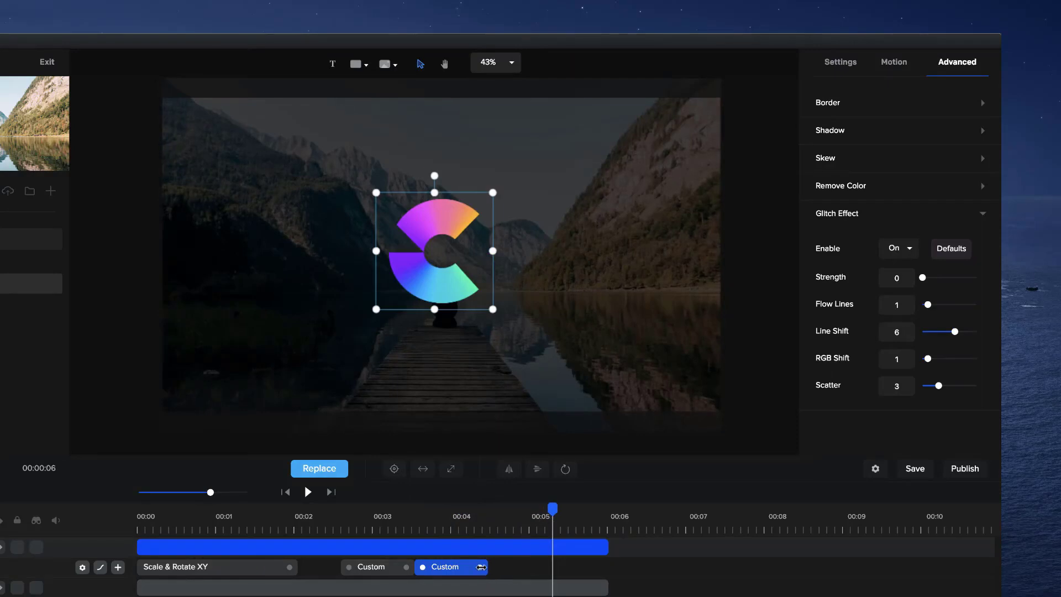
drag(482, 567, 452, 575)
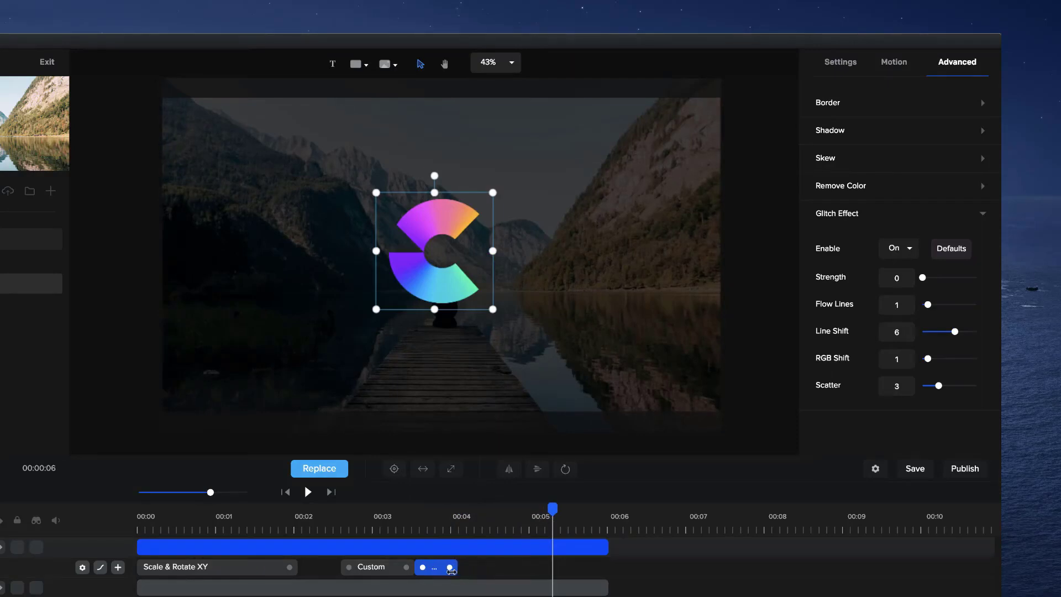
click(337, 523)
drag(338, 507, 396, 525)
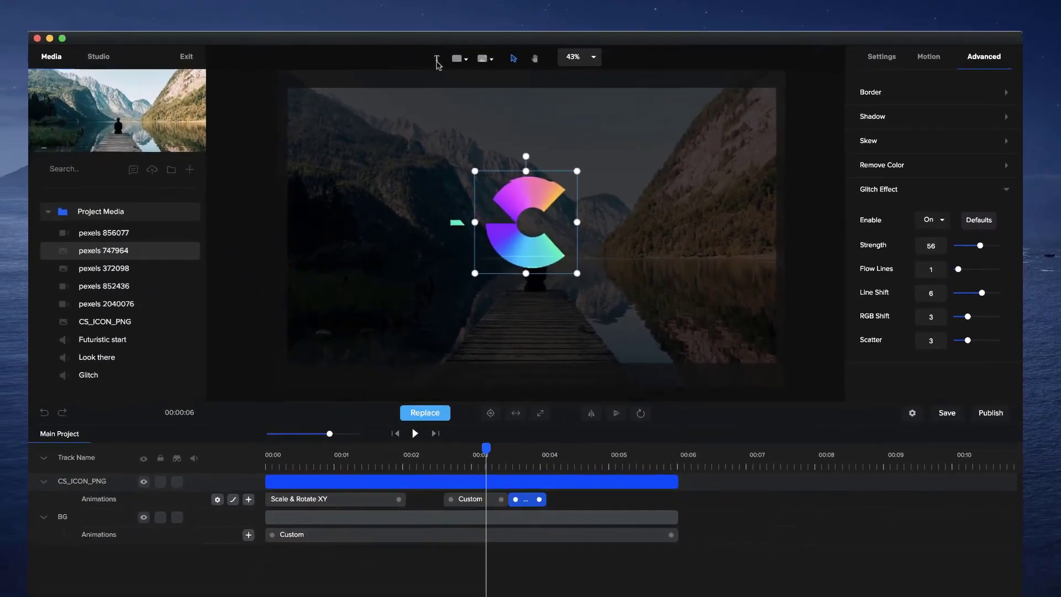
Add a text layer below the logo reading 'CreateStudio'.
click(438, 62)
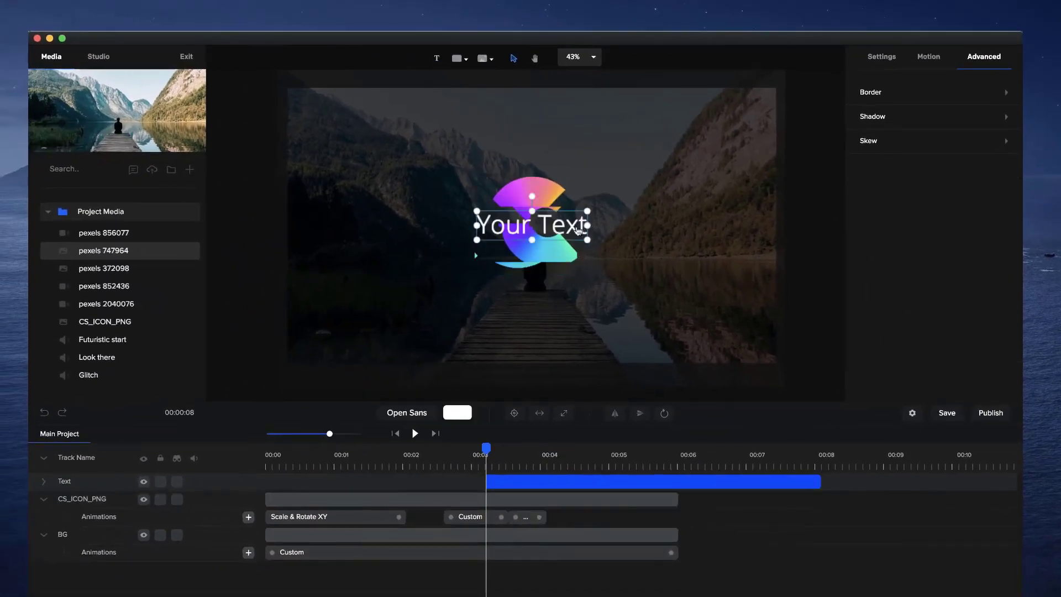
drag(578, 231, 558, 310)
double_click(523, 303)
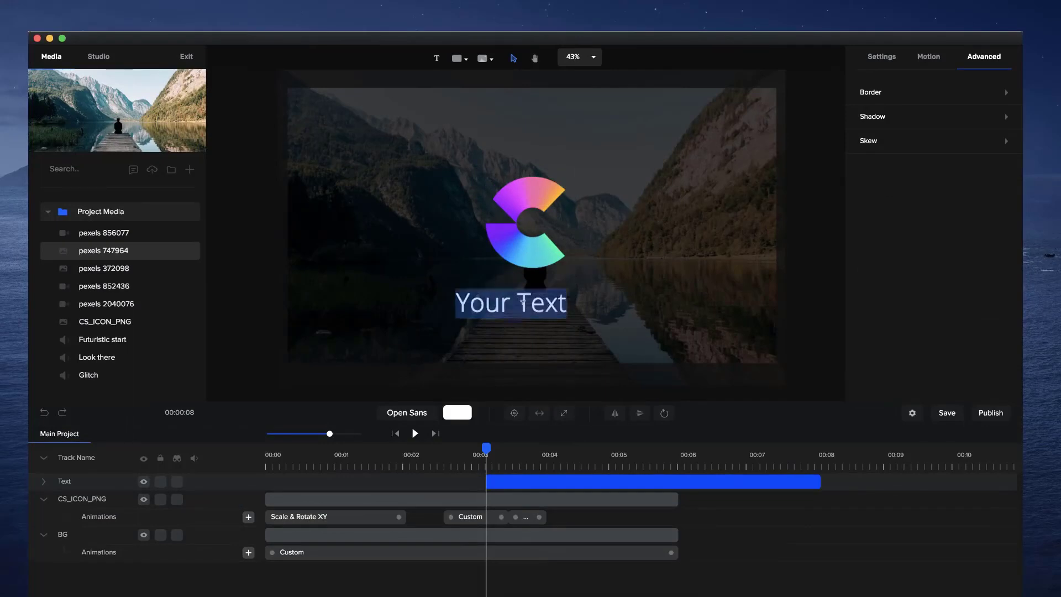
text(Create)
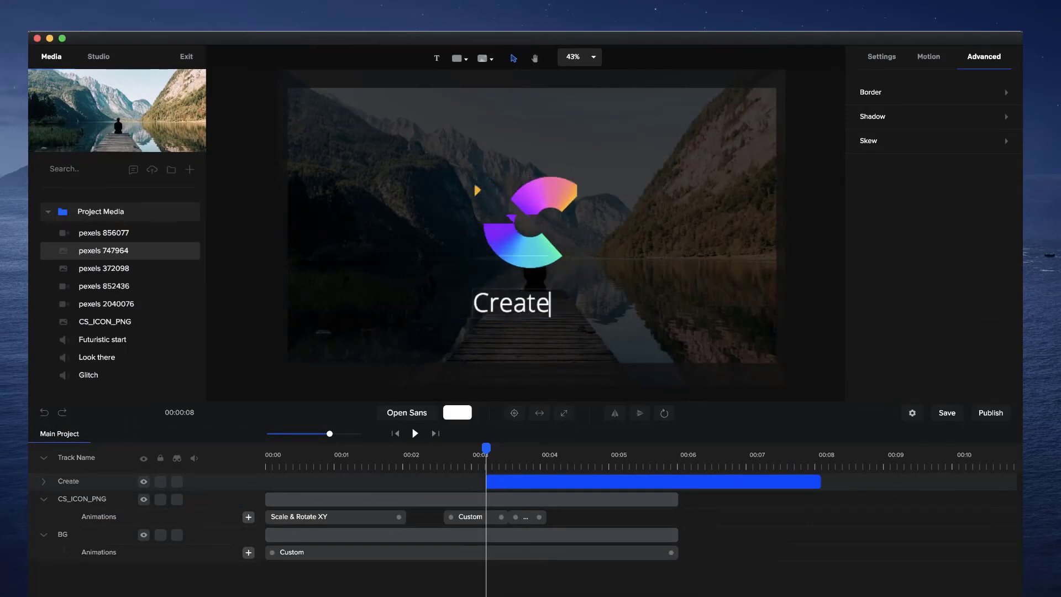
text(Studio)
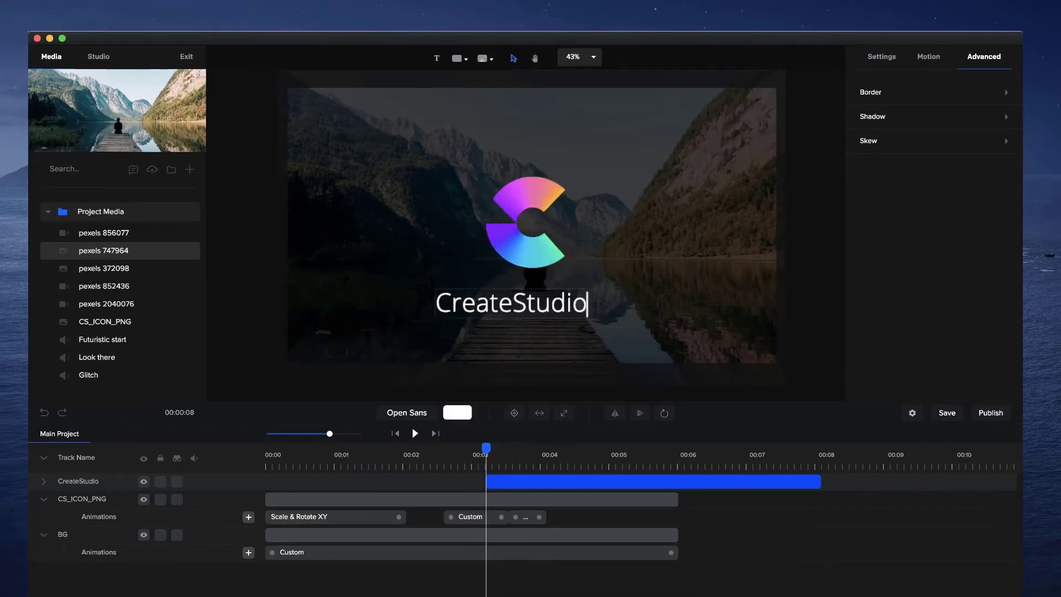
click(807, 216)
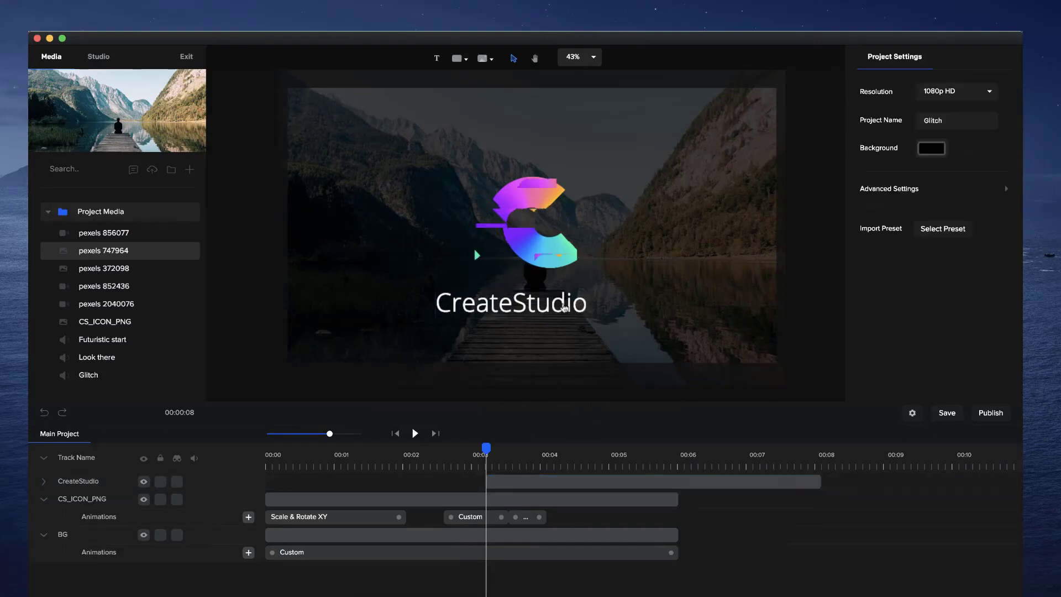
Enlarge the text, delete 'Studio' so it reads 'Create', and start its clip near 00:02.8.
click(558, 312)
drag(591, 288, 628, 281)
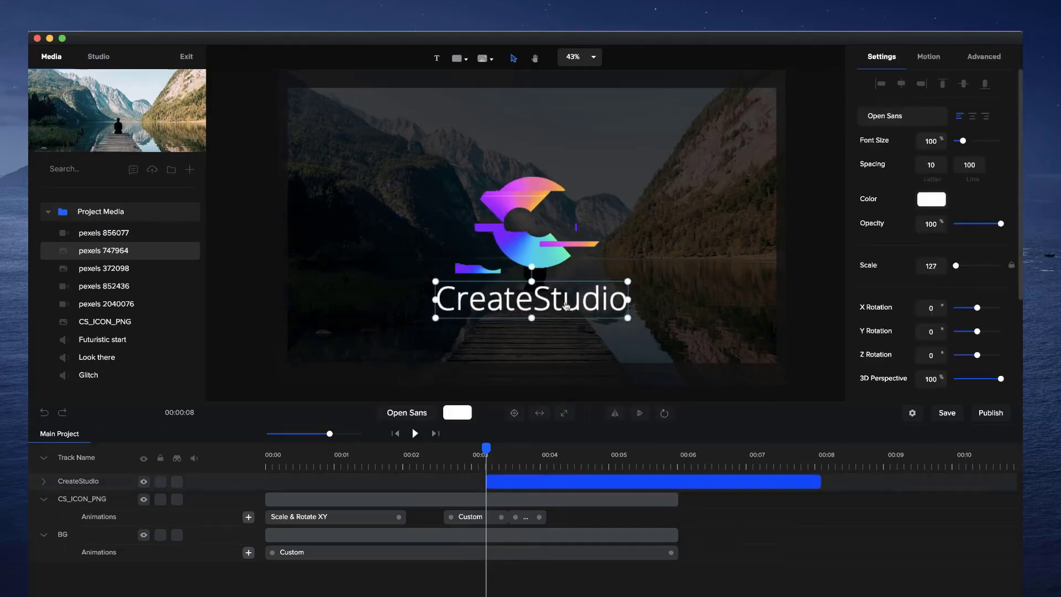
double_click(532, 306)
drag(532, 297, 455, 299)
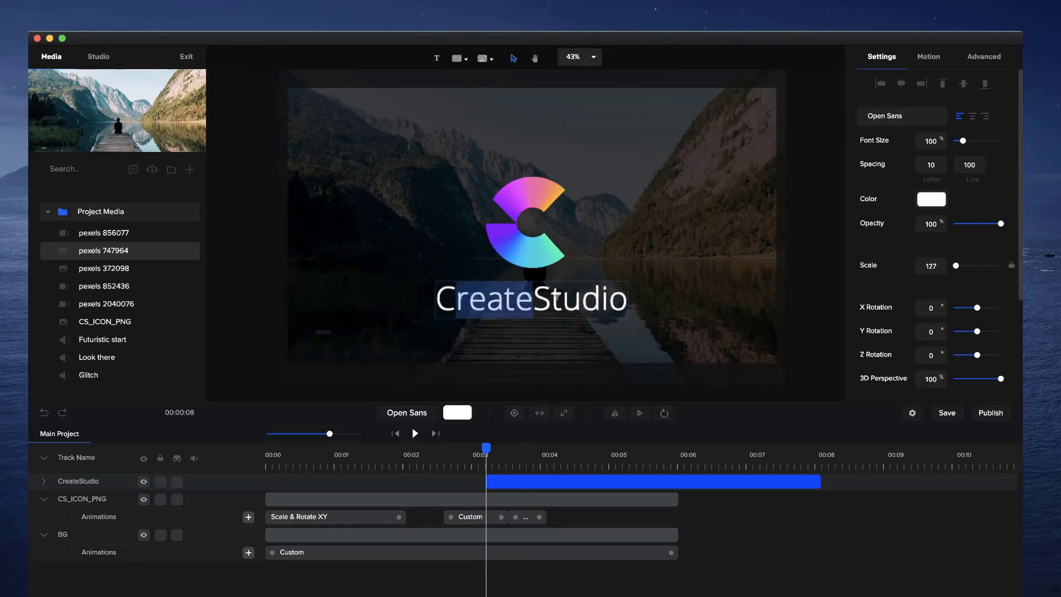
drag(538, 293, 623, 296)
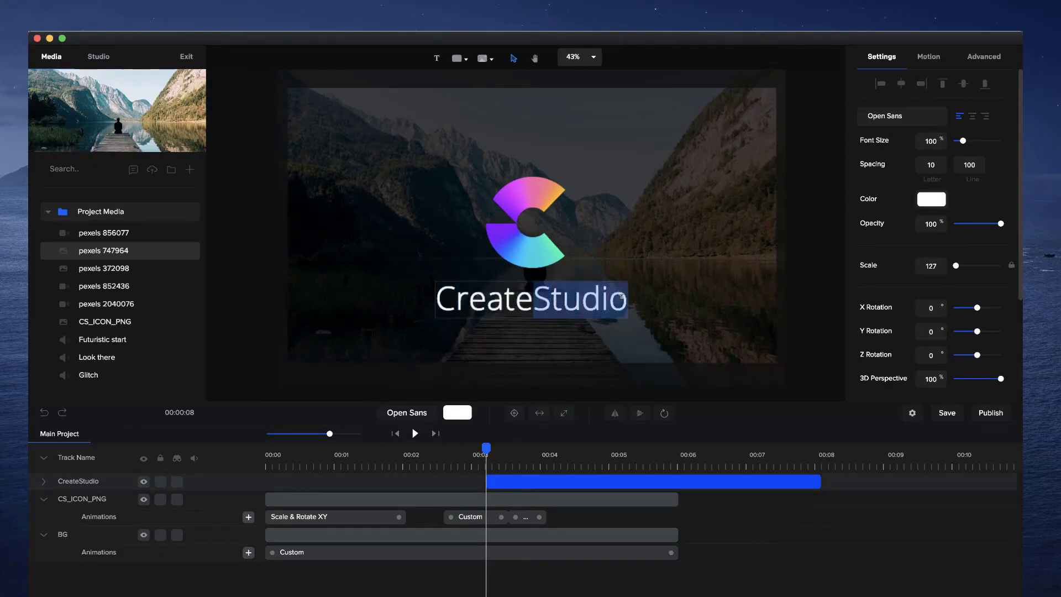
click(551, 297)
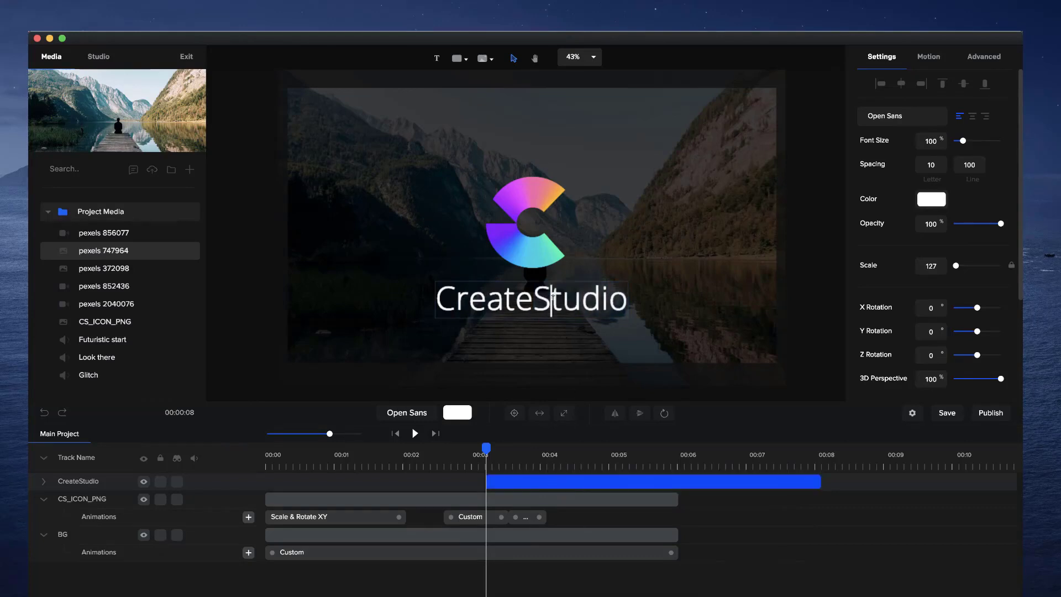
drag(532, 293, 632, 303)
key(BackSpace)
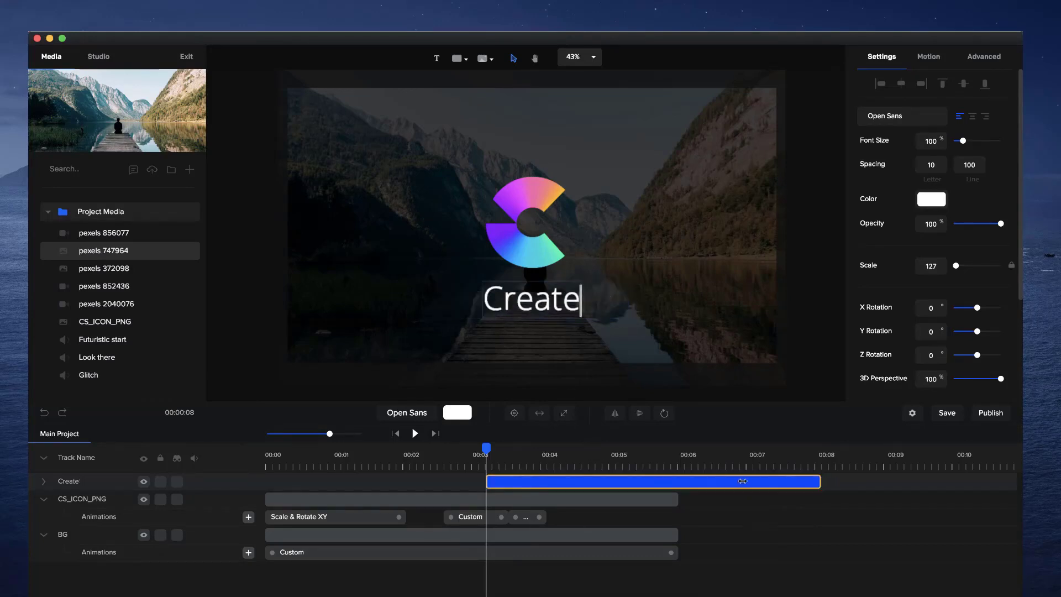
key(Escape)
key(Escape)
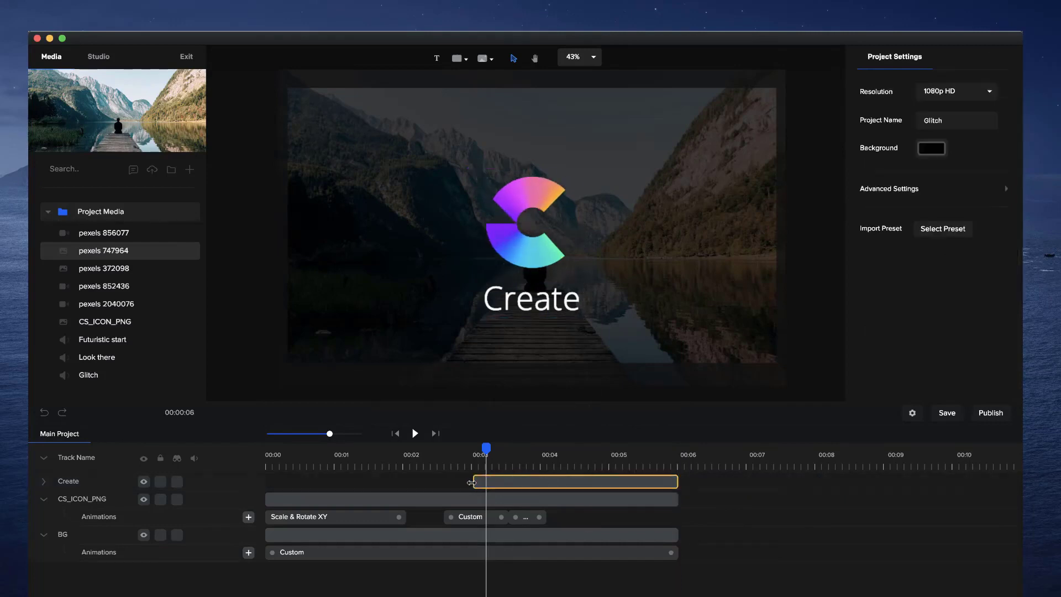
drag(488, 482, 468, 481)
Apply the In > Fade animation to the Create text and shorten it to about one second.
click(479, 480)
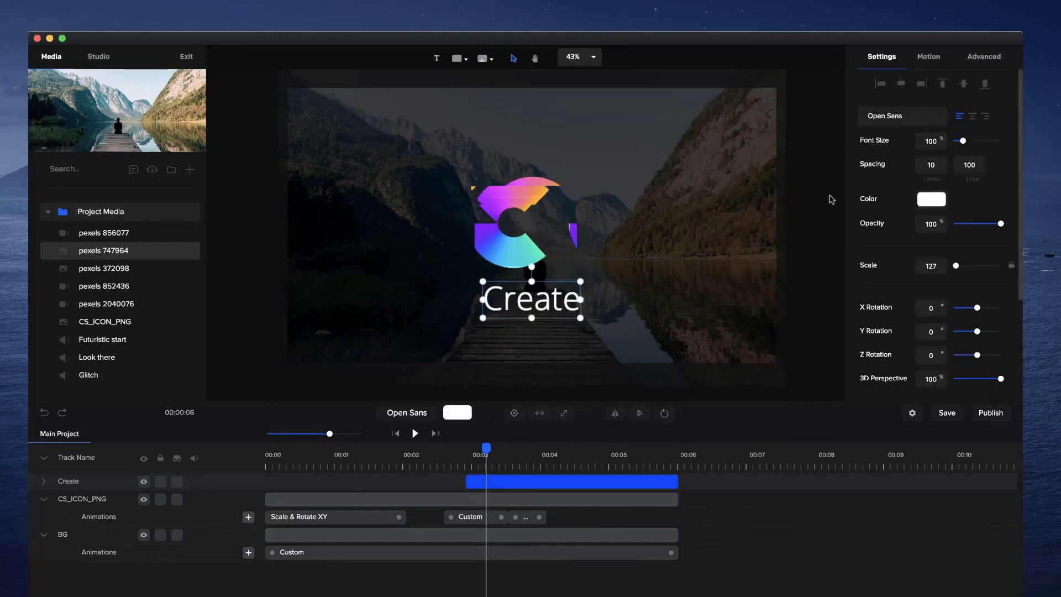
click(928, 57)
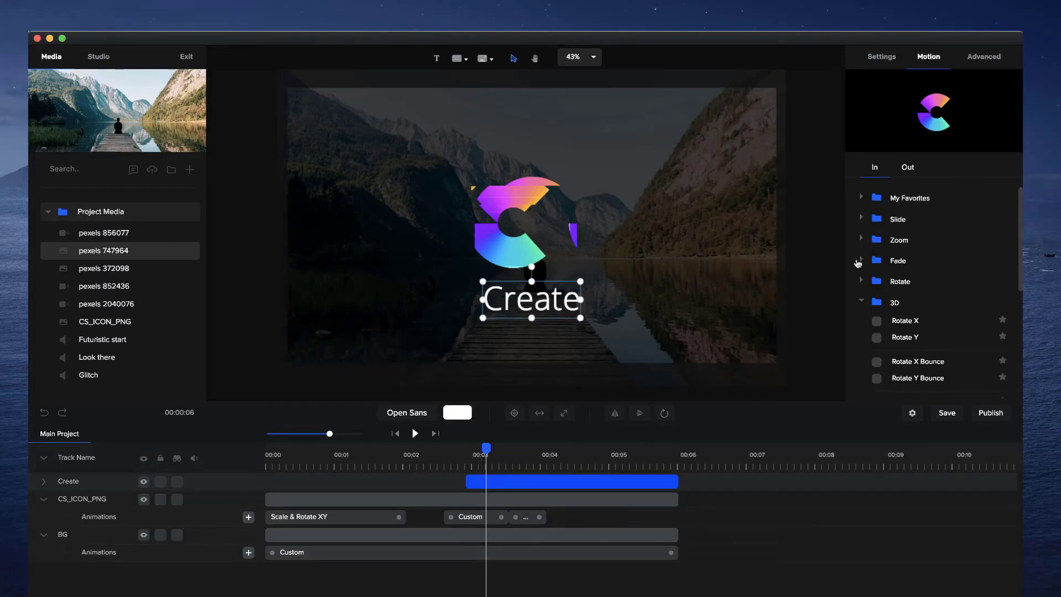
click(861, 260)
click(876, 280)
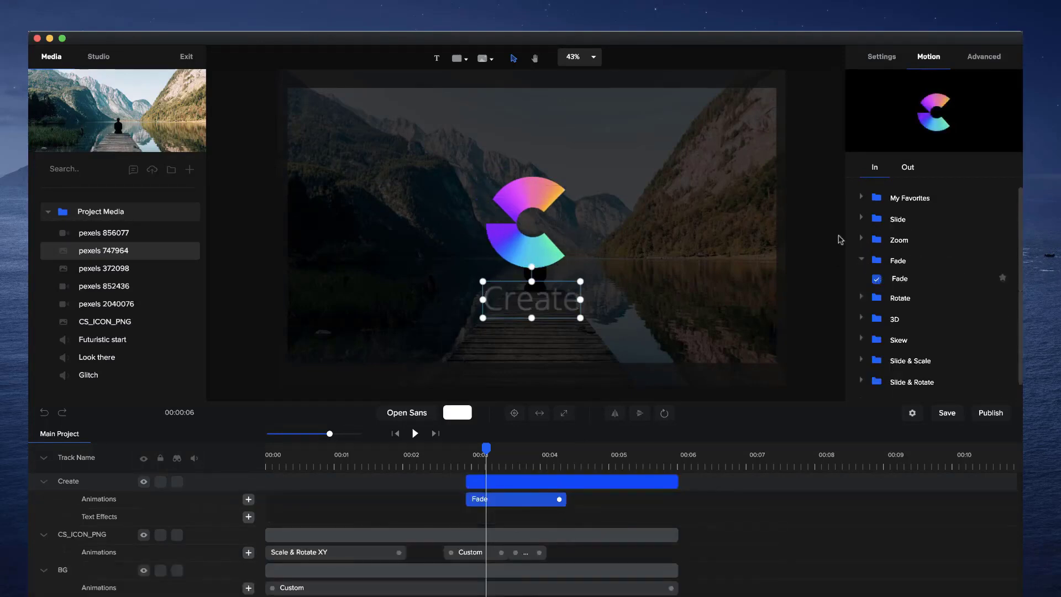
drag(561, 500, 549, 499)
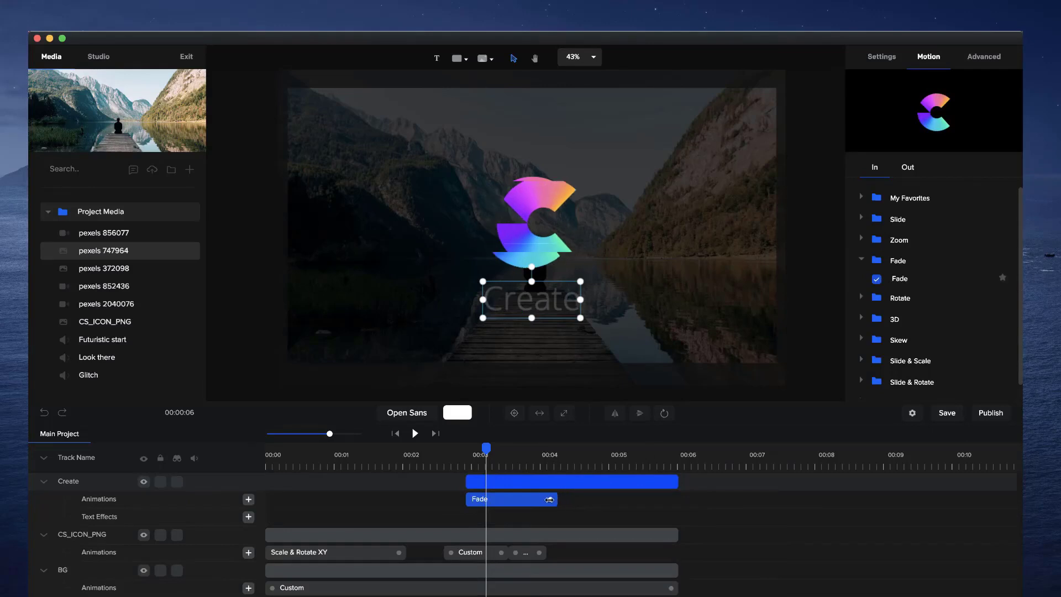
Duplicate the Create text clip with Cmd+D.
click(530, 486)
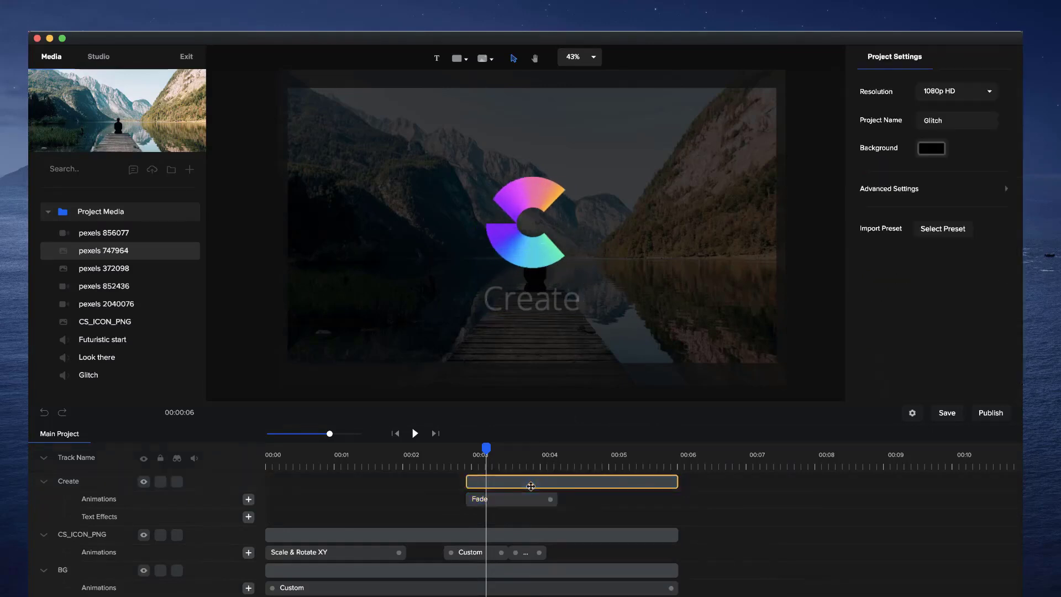
click(531, 486)
key(super+d)
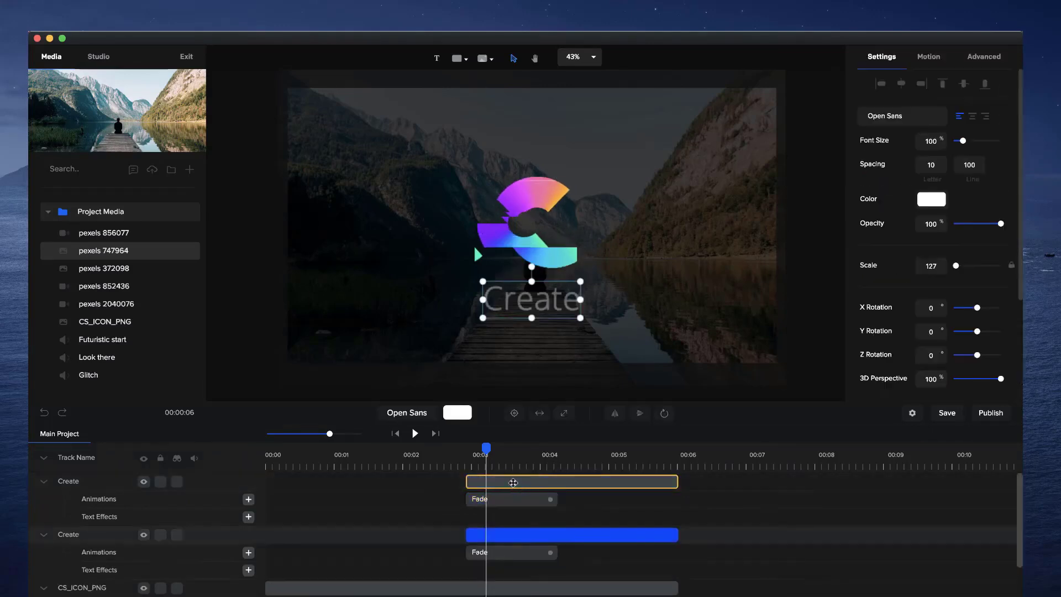
Change the duplicate's text to 'Studio' and place it right beside Create.
click(517, 485)
drag(529, 305, 632, 299)
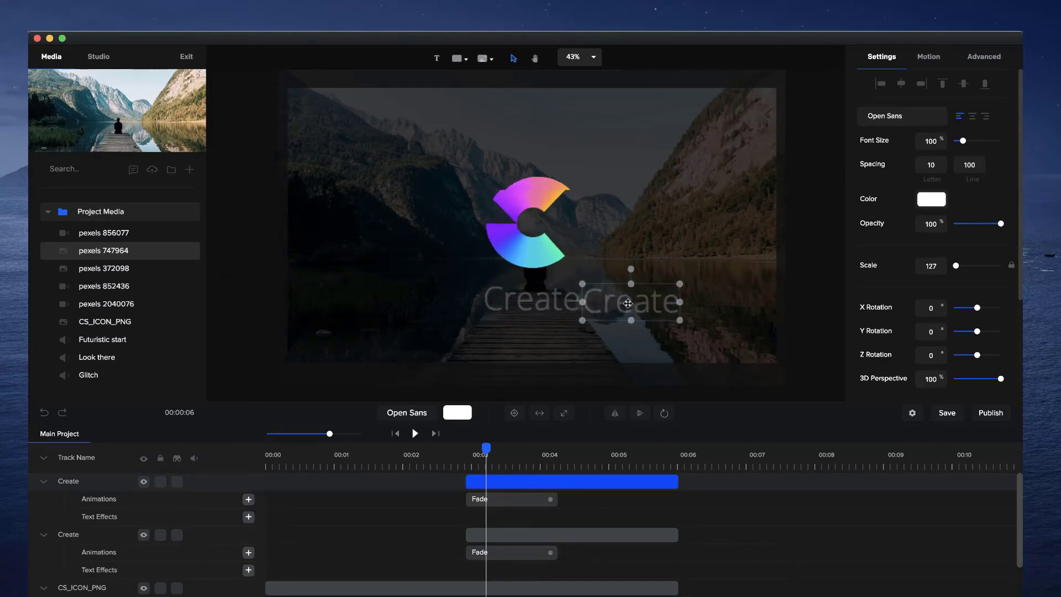
click(633, 299)
key(super+a)
text(Studio)
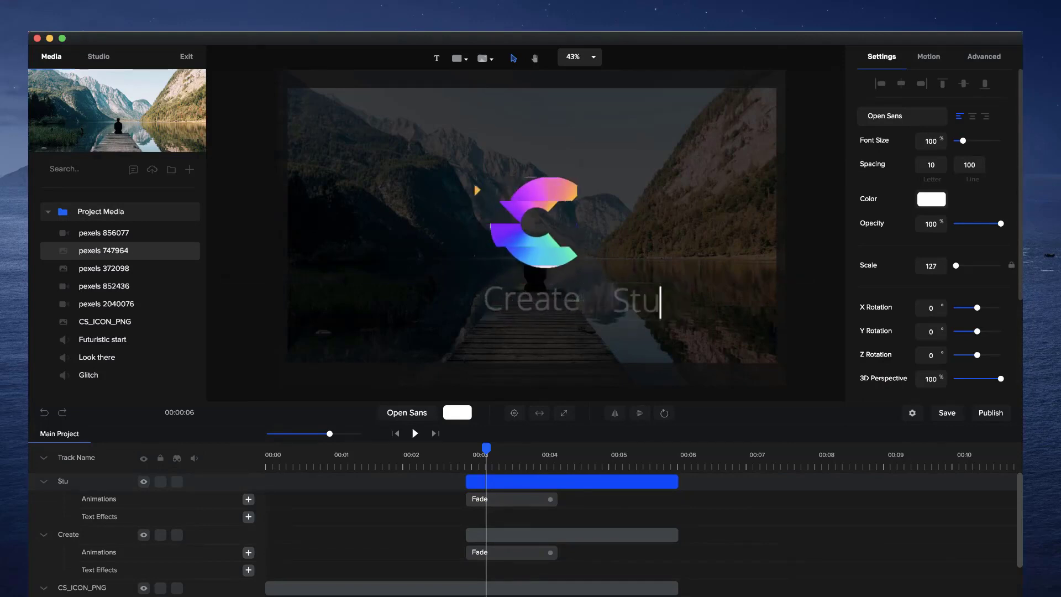
click(808, 222)
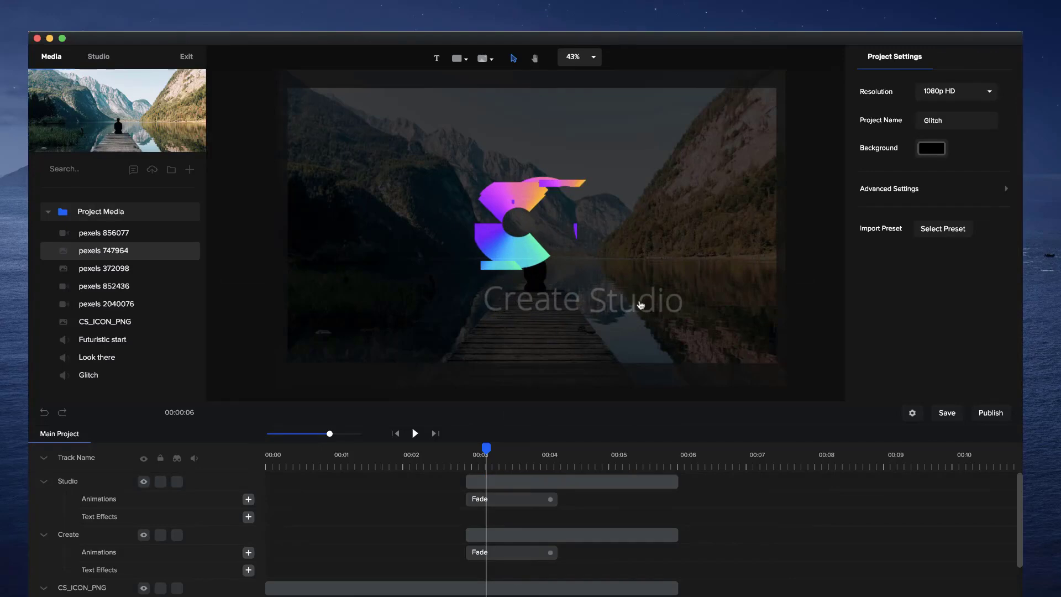
drag(644, 302, 636, 299)
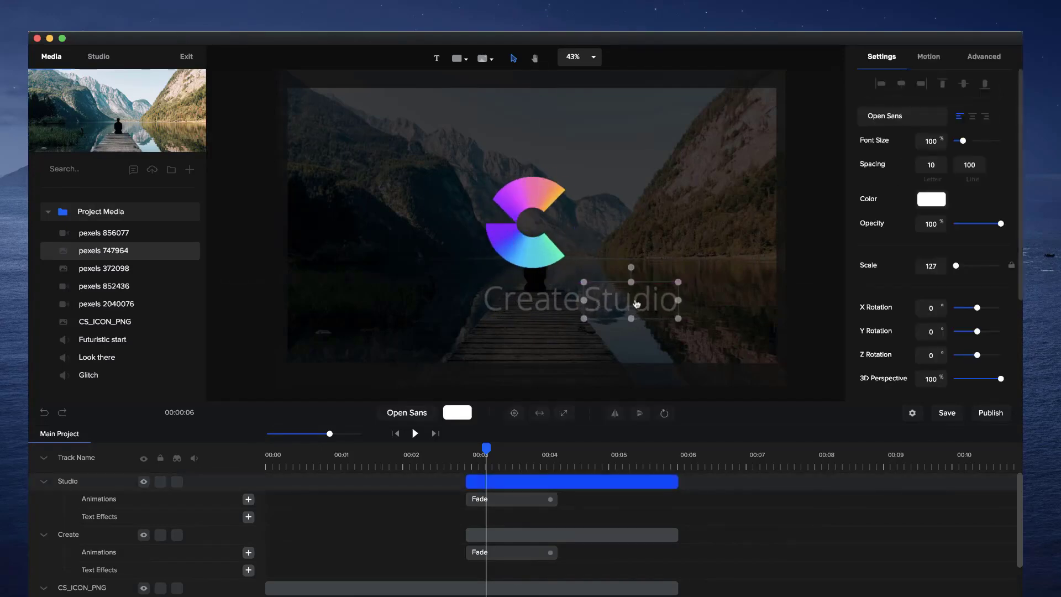
Center the Create Studio pair and delay the Studio clip to start around 00:03.3.
shift+click(574, 303)
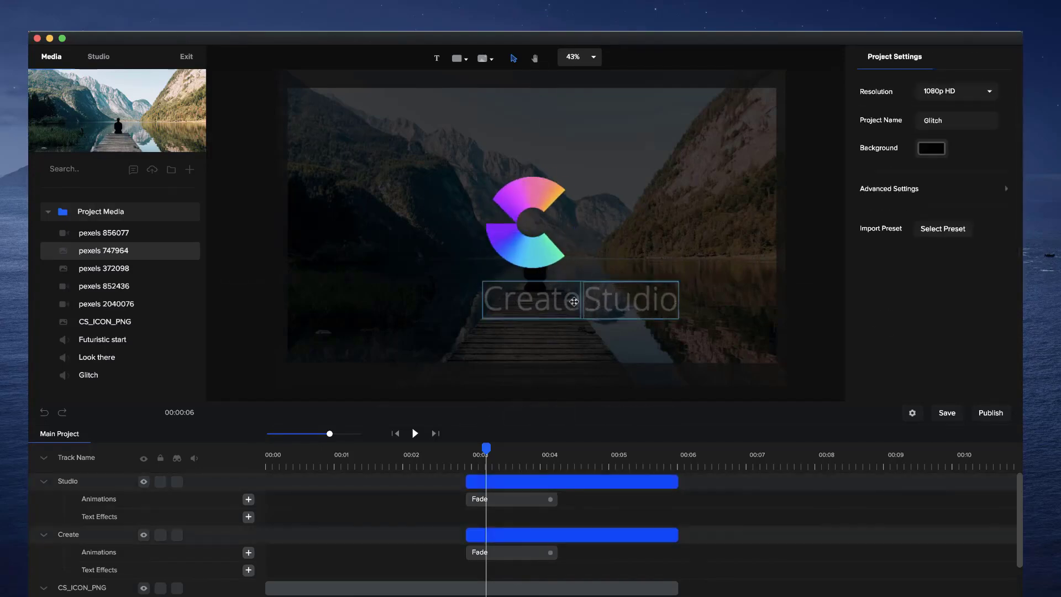
drag(574, 301, 526, 307)
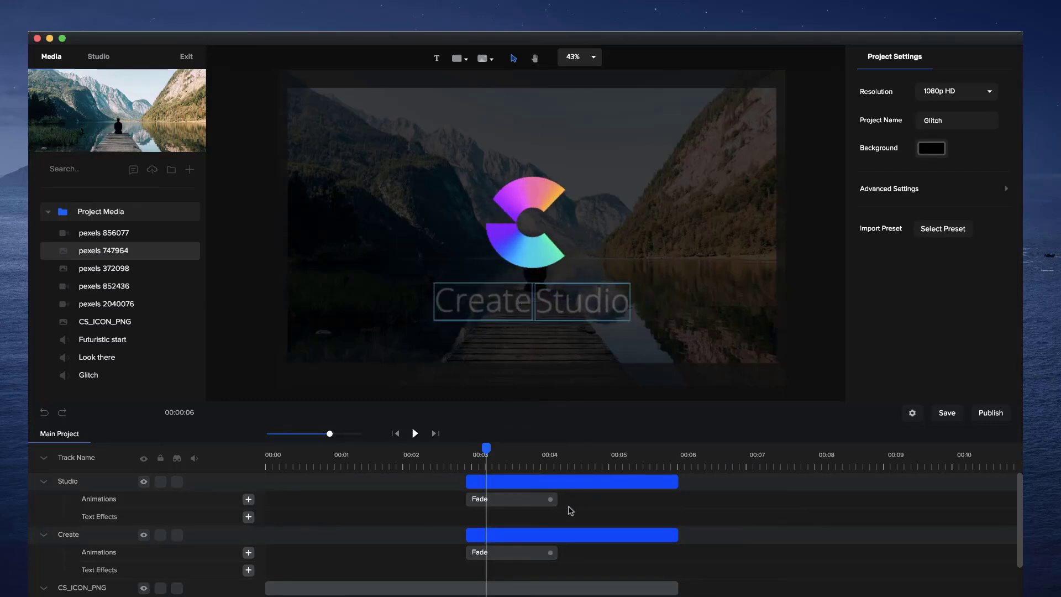
click(467, 482)
drag(467, 480, 502, 484)
drag(486, 449, 399, 455)
Zoom out the timeline, collapse the Studio, Create, CS_ICON_PNG and BG tracks, and preview Futuristic start.
drag(256, 455, 257, 456)
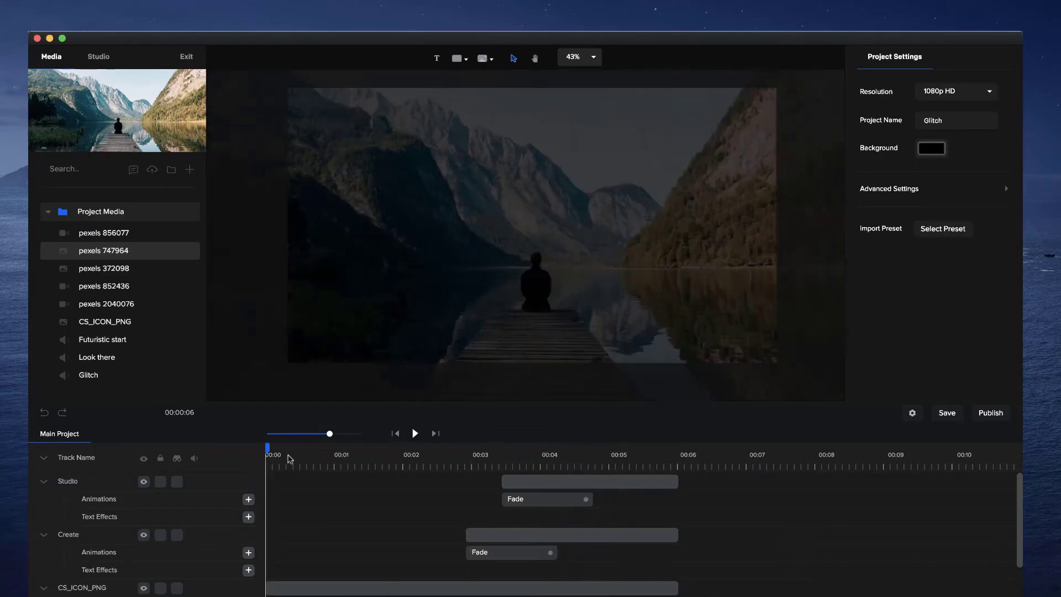
drag(328, 435, 317, 434)
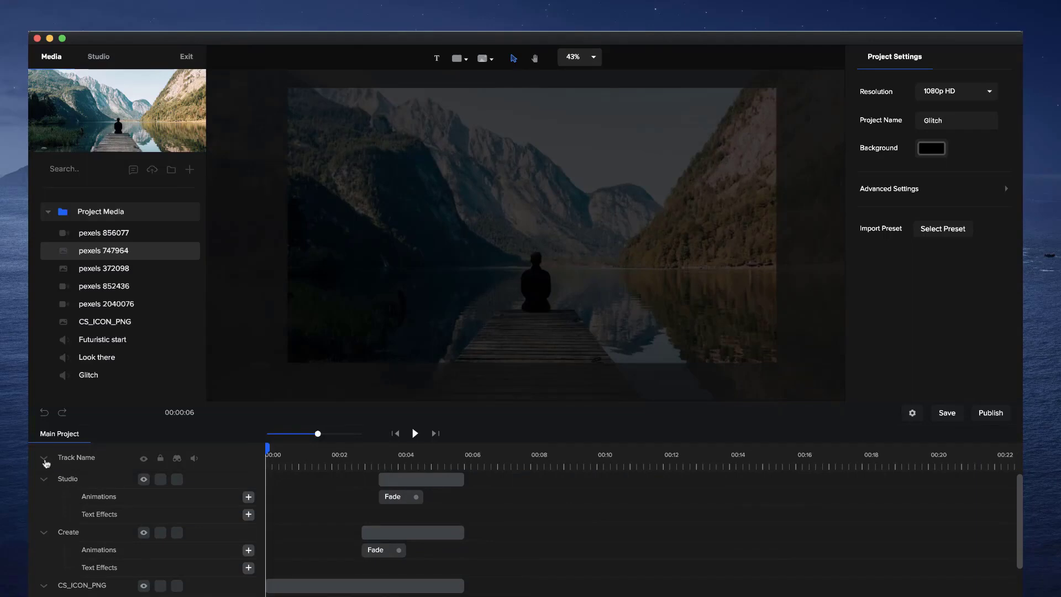
click(45, 459)
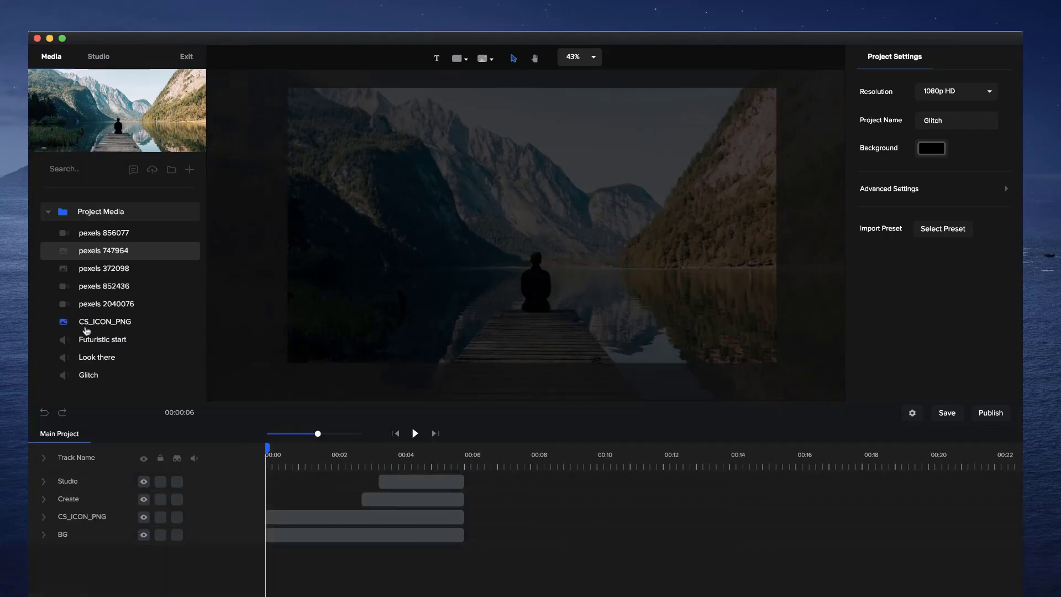
click(112, 344)
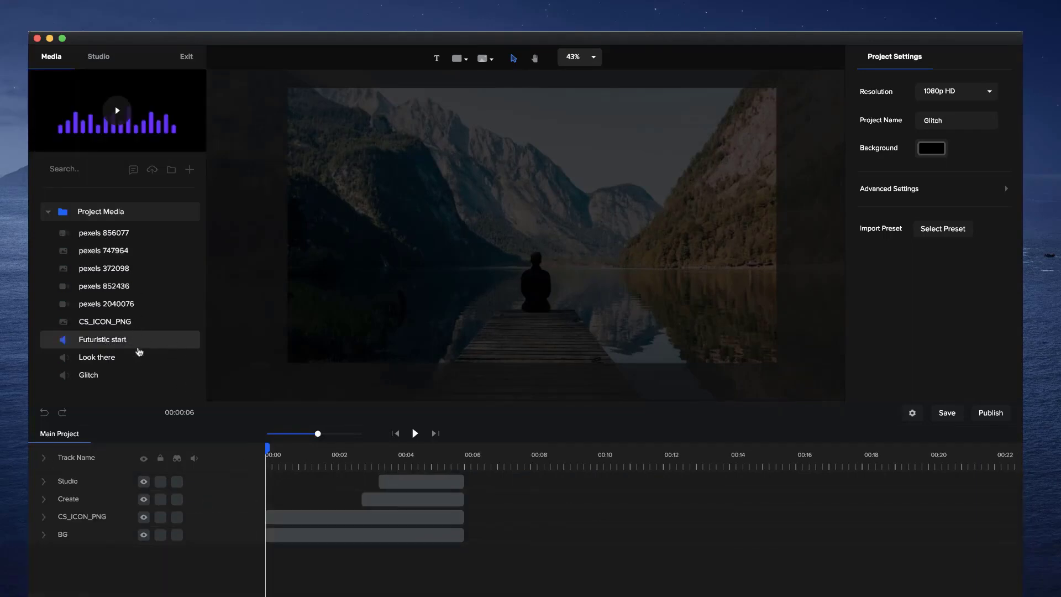
Add the Futuristic start music track and extend the CS_ICON_PNG clip to about 00:07.4.
drag(121, 348, 511, 555)
click(463, 497)
click(461, 554)
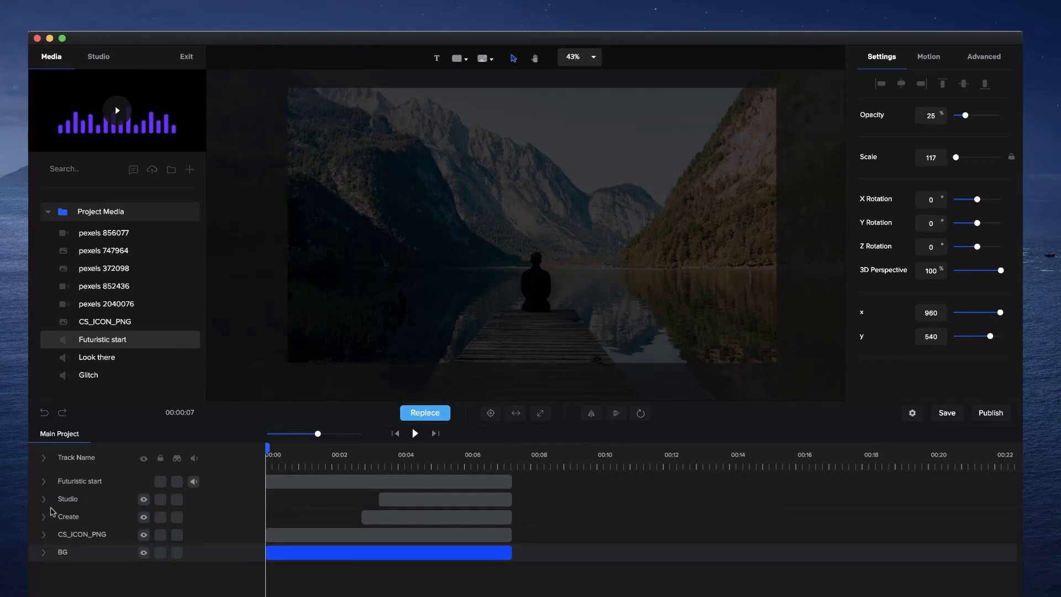
Place the Glitch sound on the timeline at about 00:02.5, under the logo's glitch.
click(47, 535)
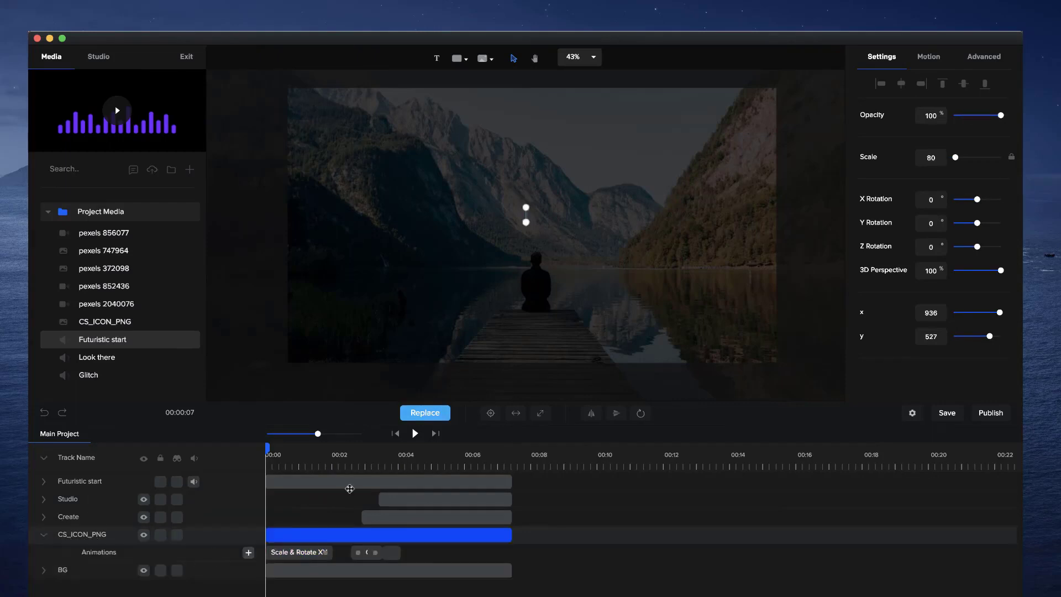
click(361, 467)
drag(356, 452, 348, 452)
drag(98, 377, 403, 482)
Trim the Glitch sound clip to end around 00:04.1, then return the playhead to the start.
click(402, 482)
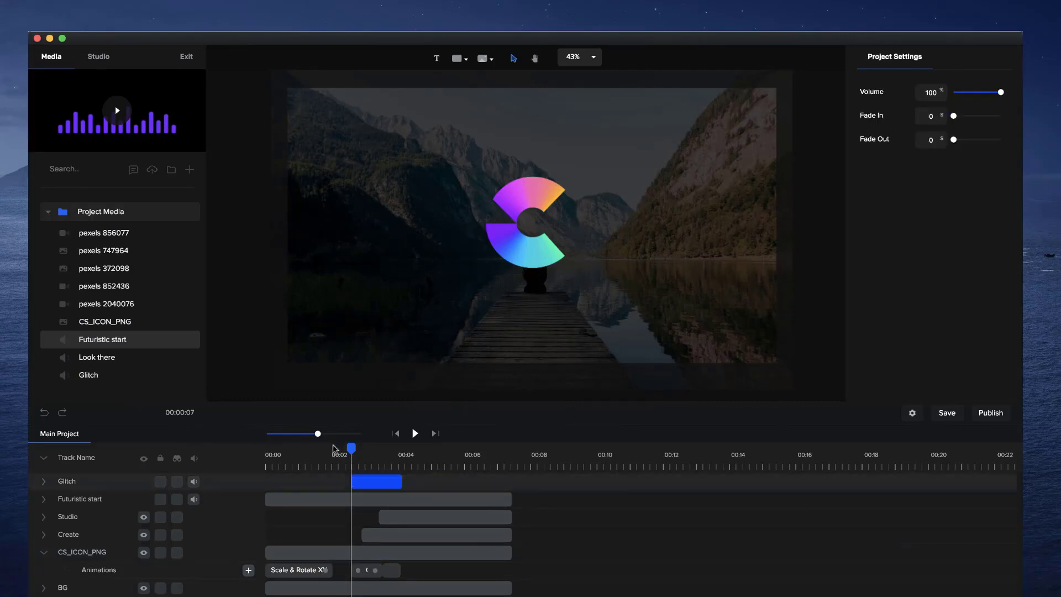
drag(319, 434, 343, 434)
click(45, 481)
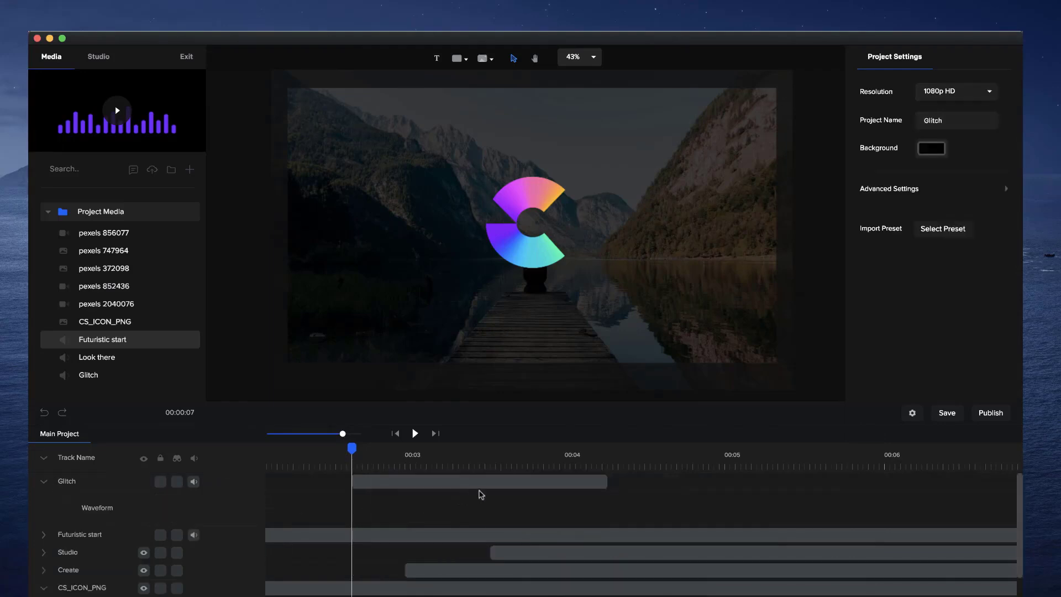
scroll(482, 499, down, 1)
drag(606, 474, 597, 475)
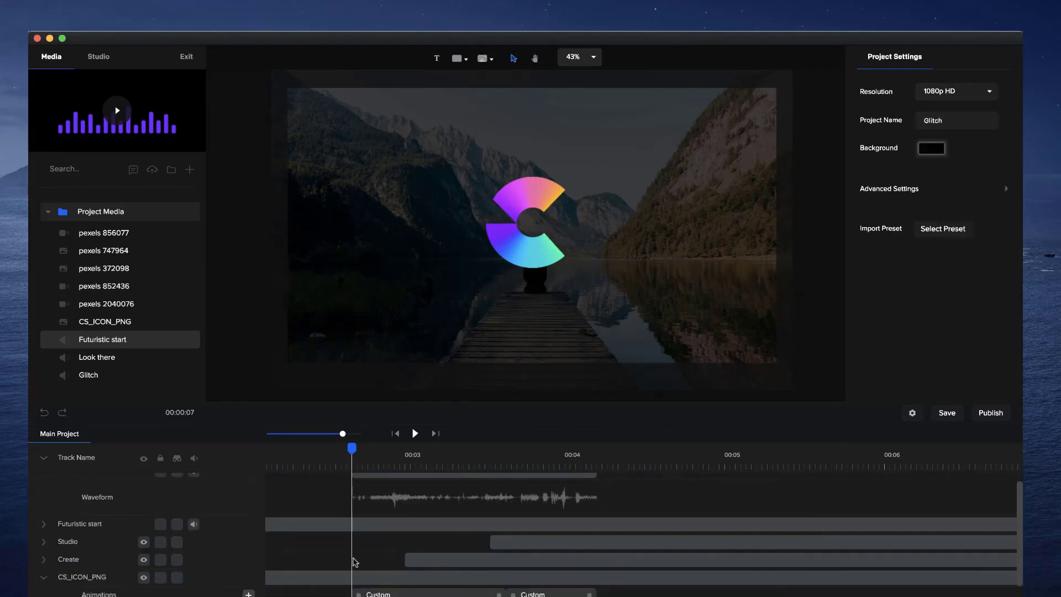
click(398, 595)
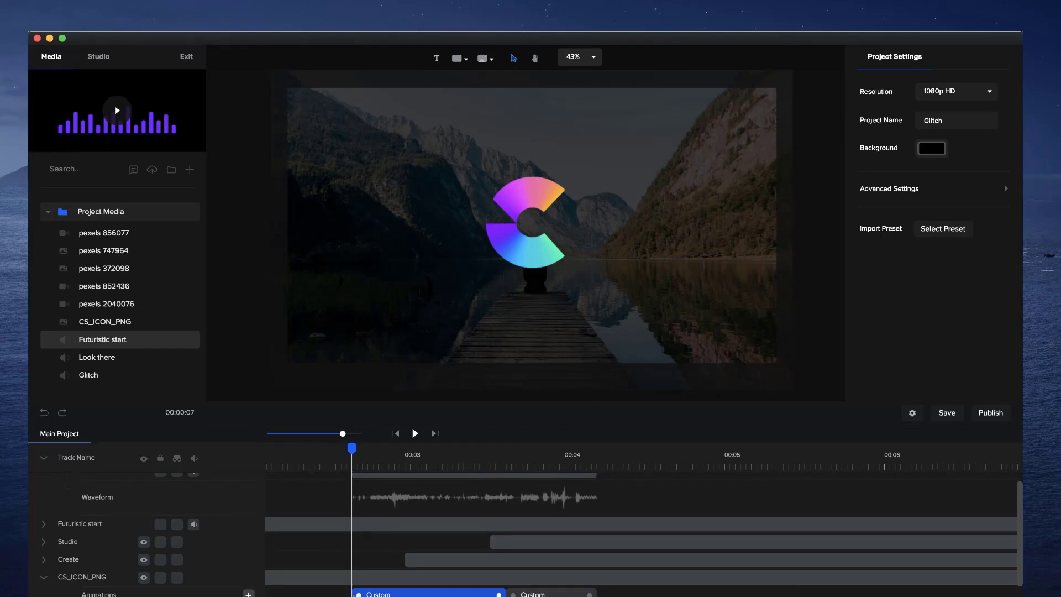
click(603, 486)
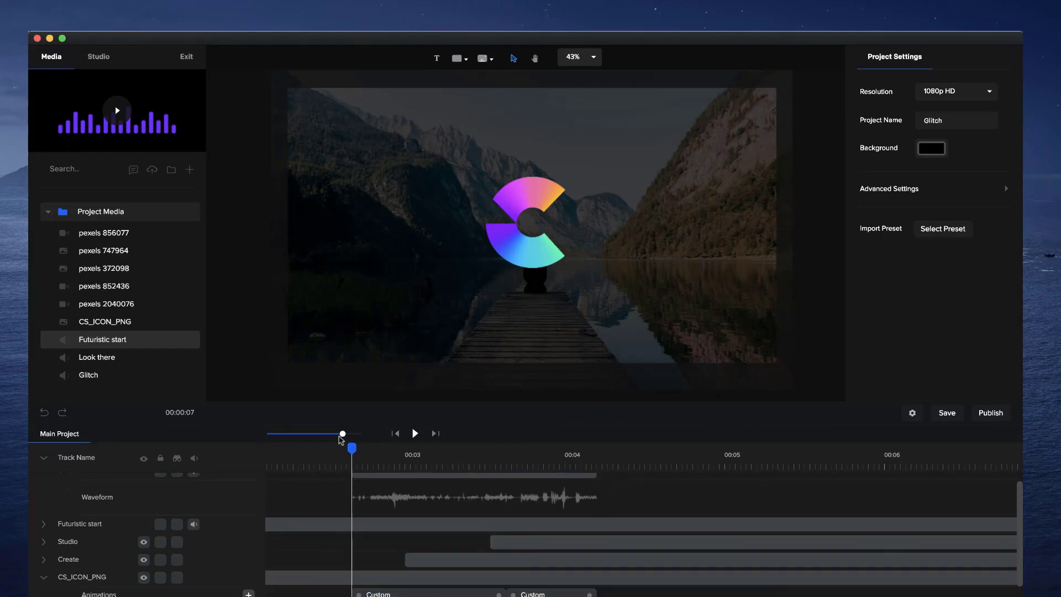
click(395, 434)
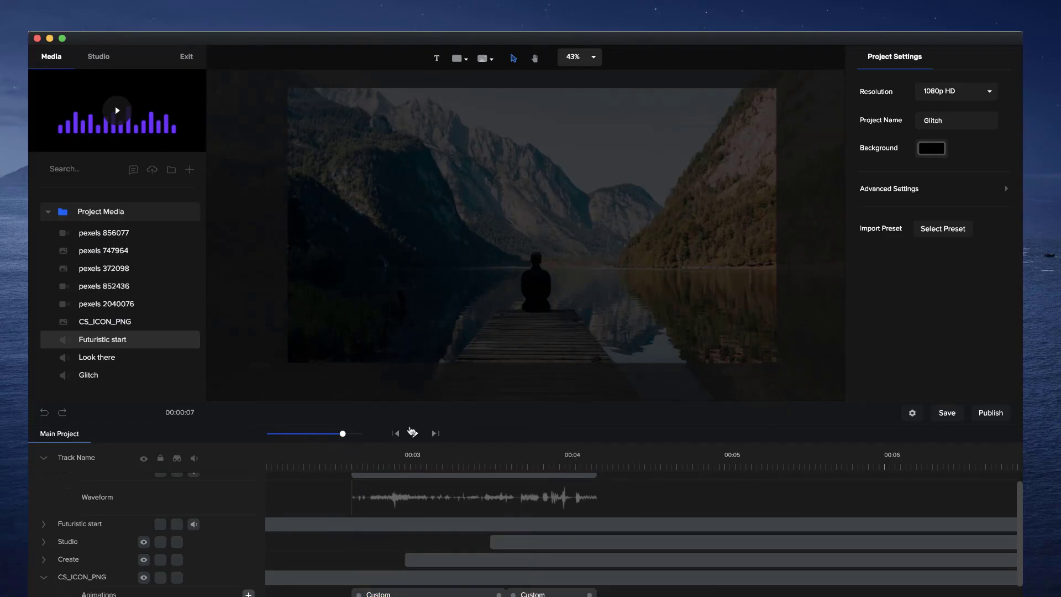
click(415, 434)
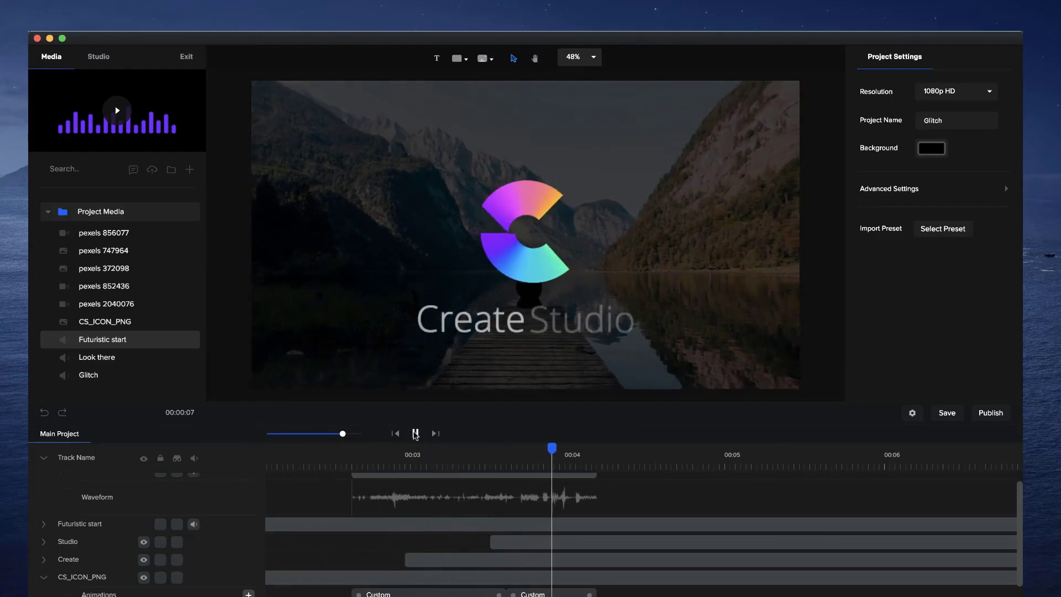
click(415, 434)
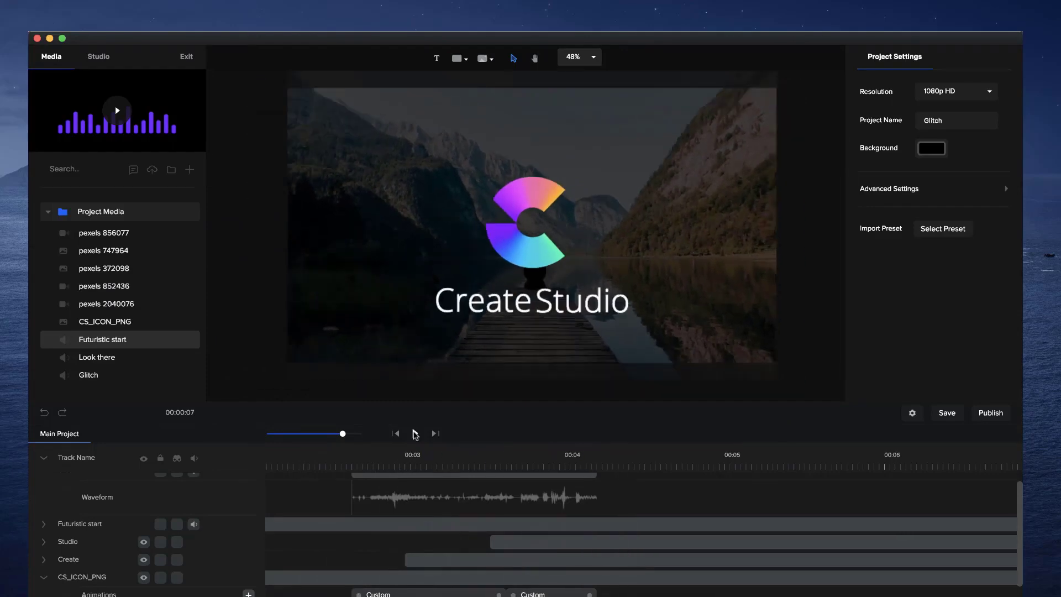